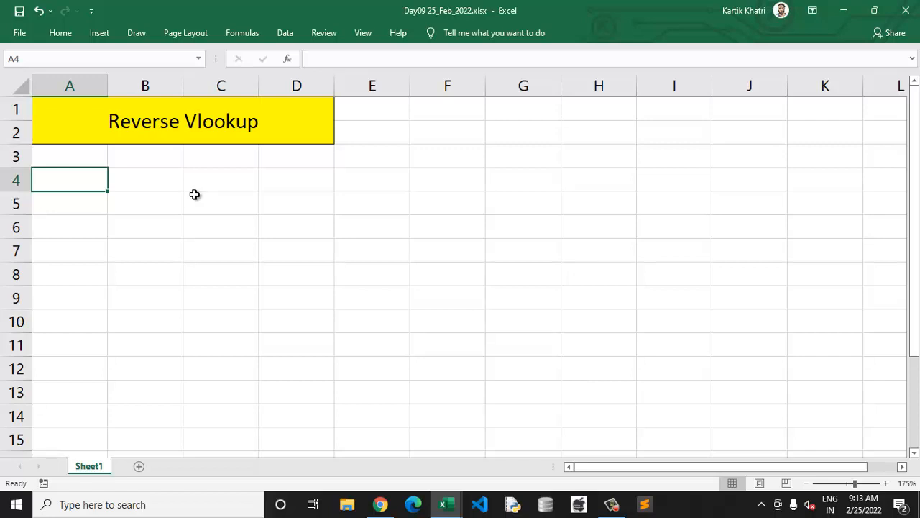
Step: Switch to the Book3.xlsm workbook and copy the Product and Cost columns, B4:C8, from Sheet3
click(444, 504)
click(484, 440)
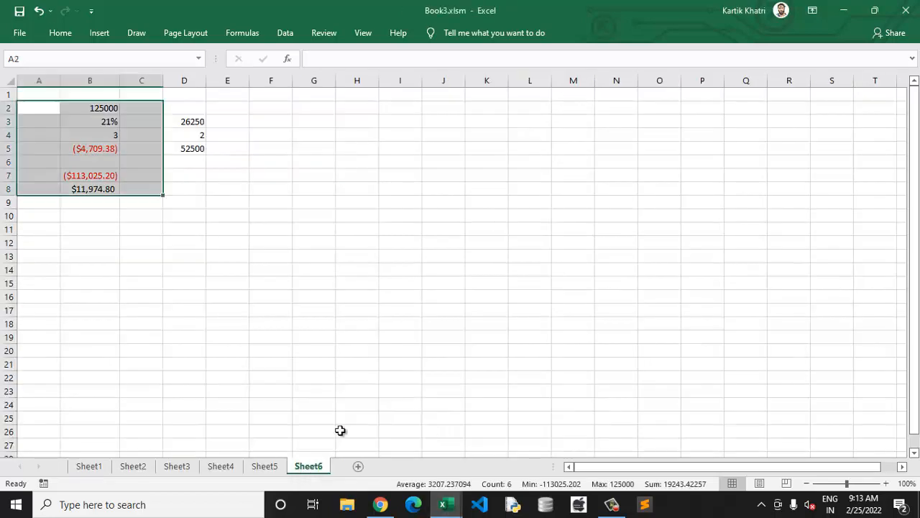
click(214, 468)
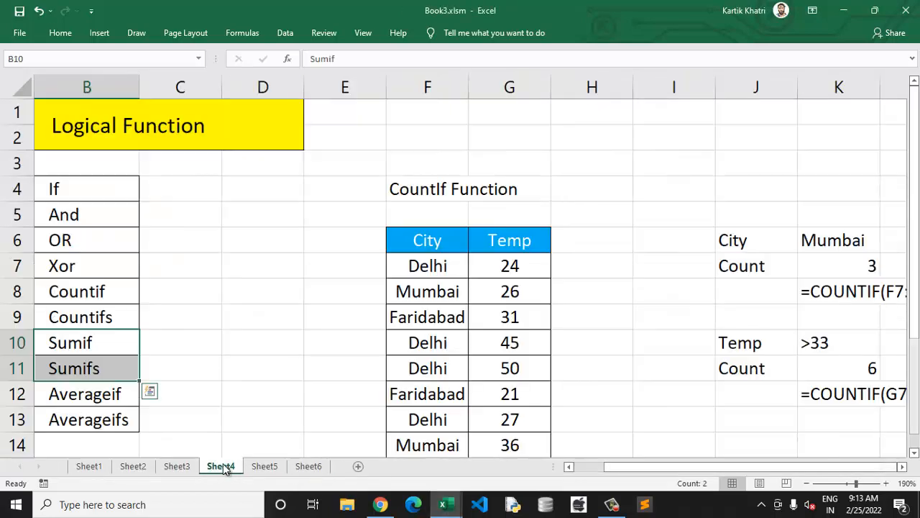
click(110, 467)
click(131, 466)
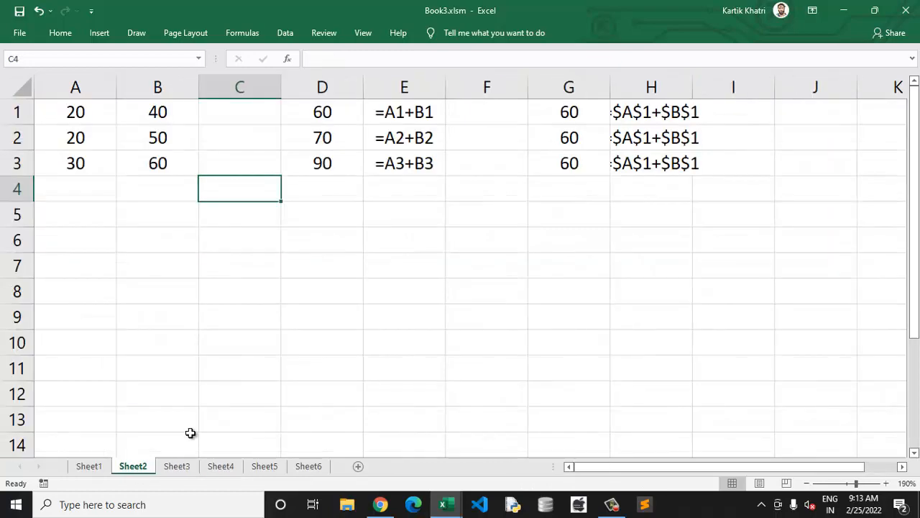
click(176, 466)
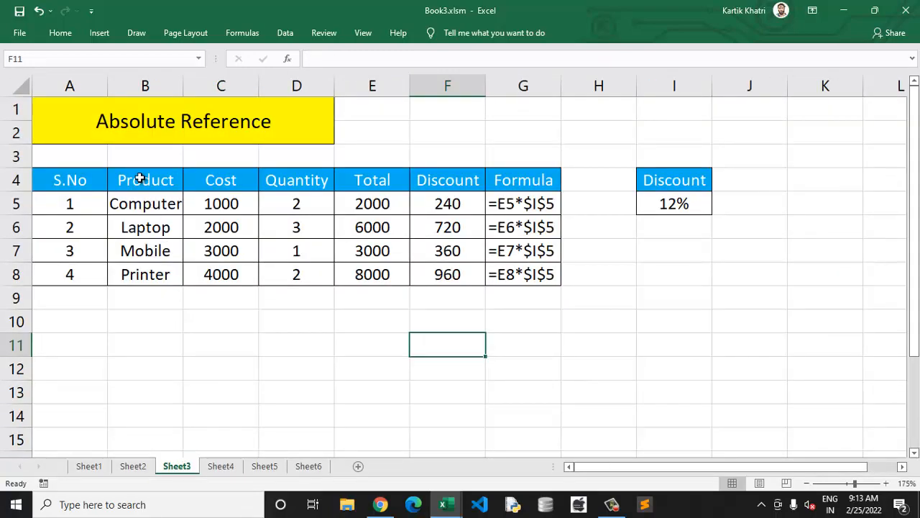
drag(141, 180, 229, 270)
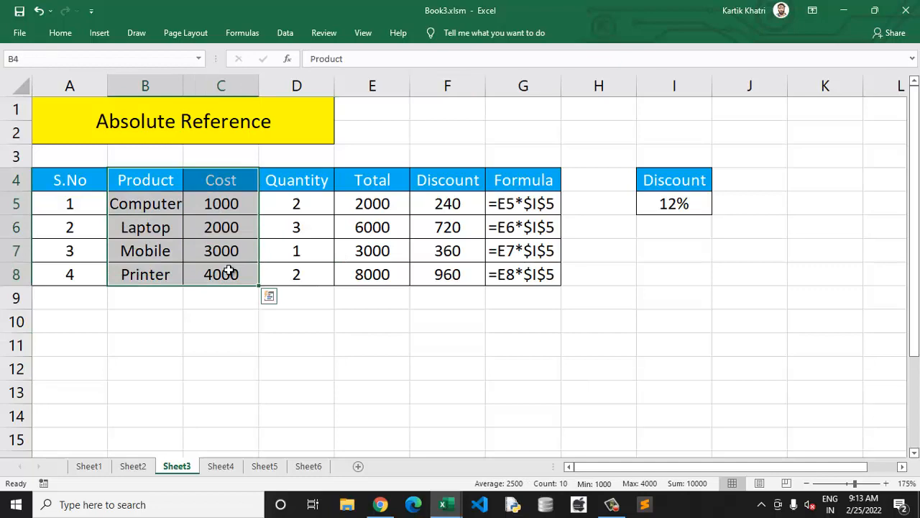
key(ctrl+c)
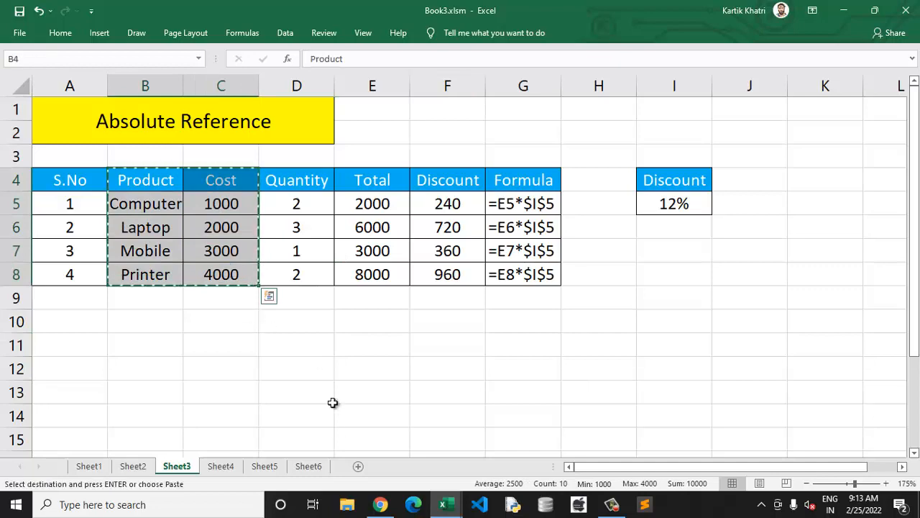
Step: Return to the Day09 25_Feb_2022.xlsx workbook and paste the copied Product and Cost table at cell B4
click(462, 506)
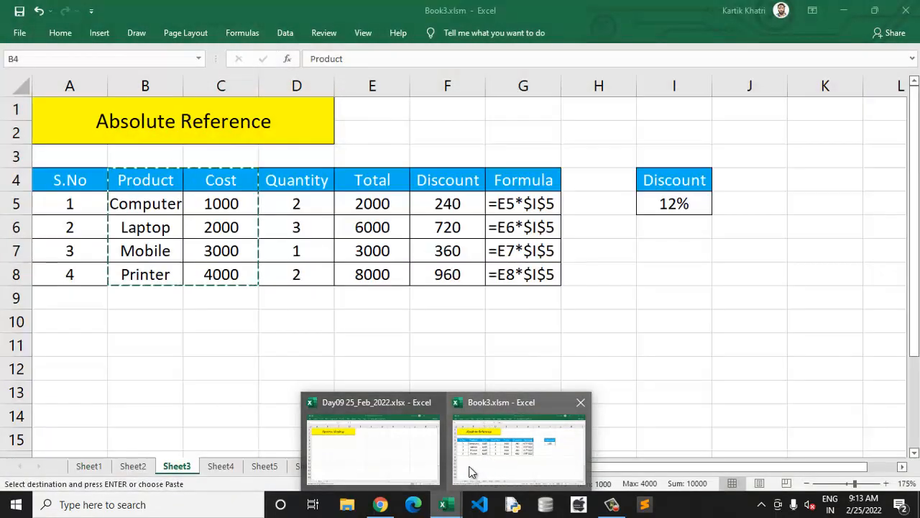
click(373, 446)
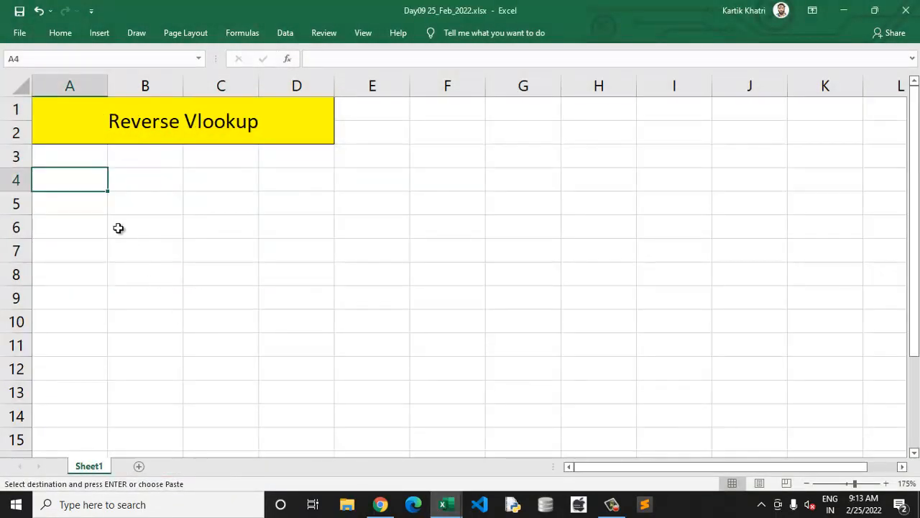
click(144, 179)
key(ctrl+v)
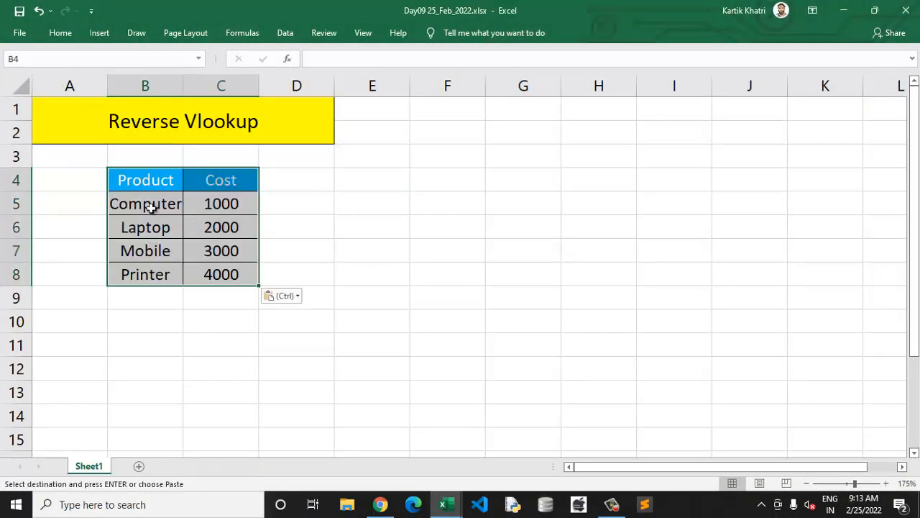
Step: Add a Product Id header in A4 and enter the IDs 101, 102, 103 and 104 in A5:A8
key(Left)
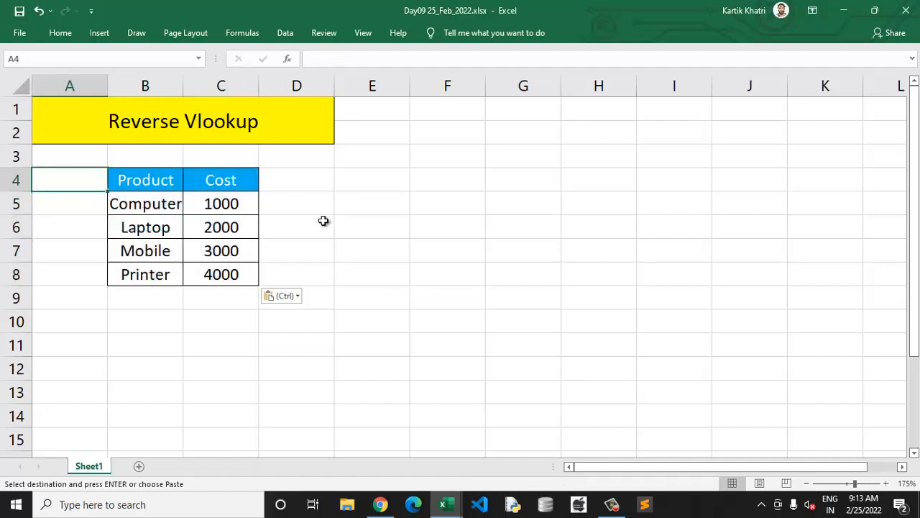
text(Product Id)
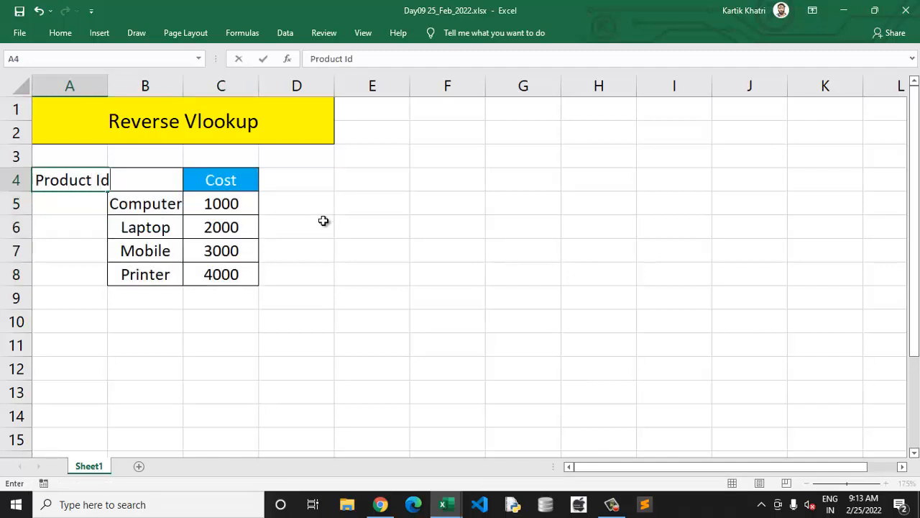
key(Return)
text(101)
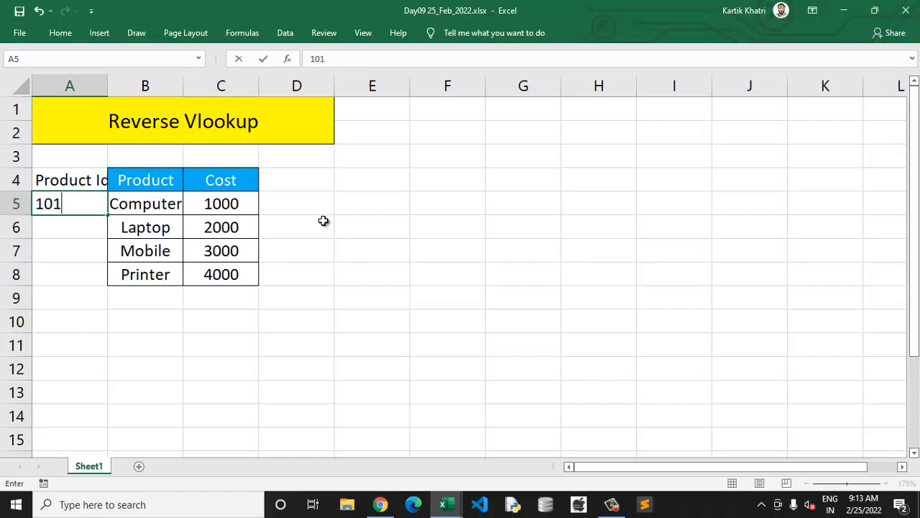
key(Return)
text(102)
key(Return)
text(103)
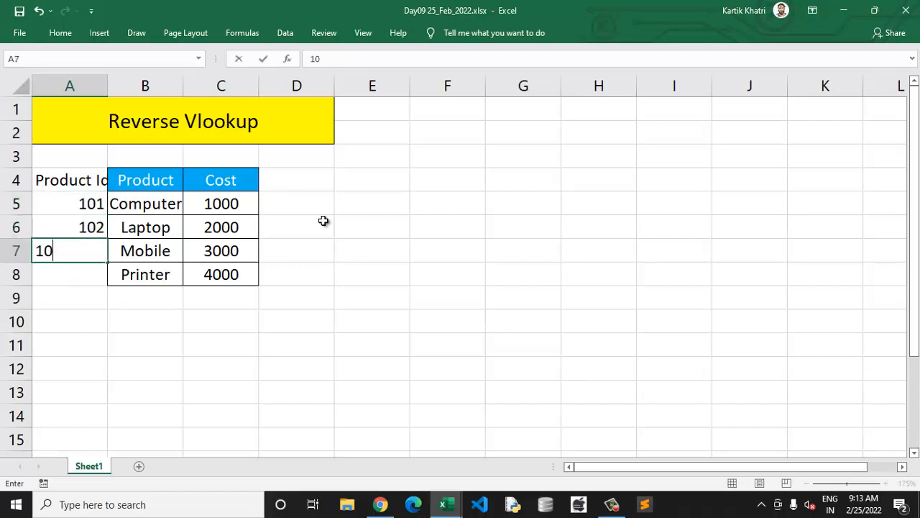
key(Return)
text(0)
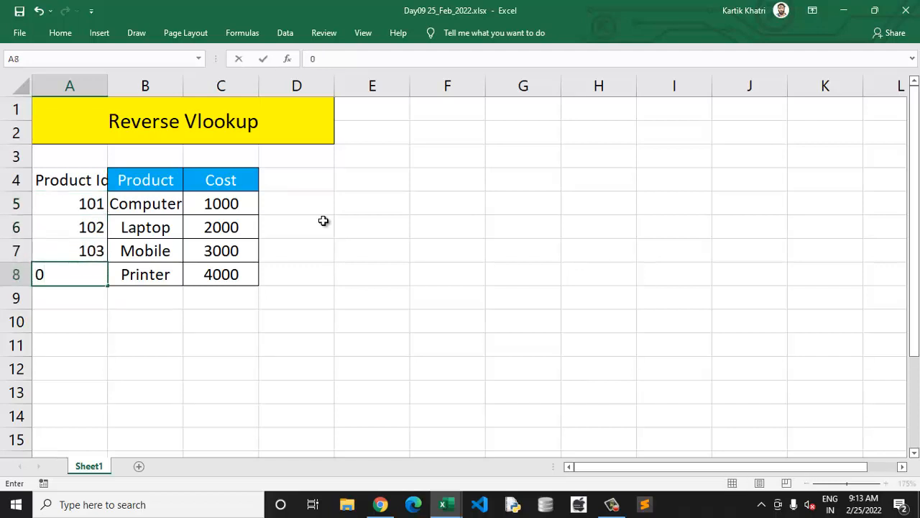
text(104)
key(Return)
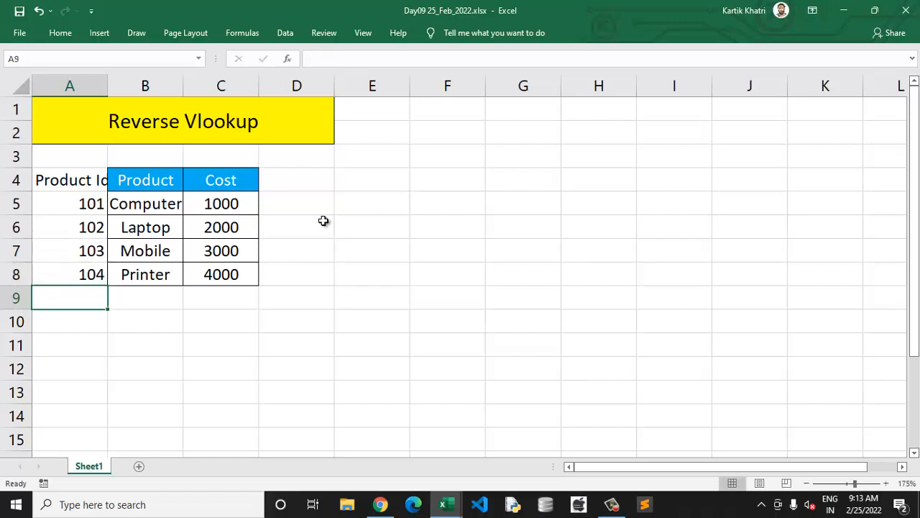
Step: Add a product record in row 9 with ID 105, product Mouse and cost 500
text(105)
key(Tab)
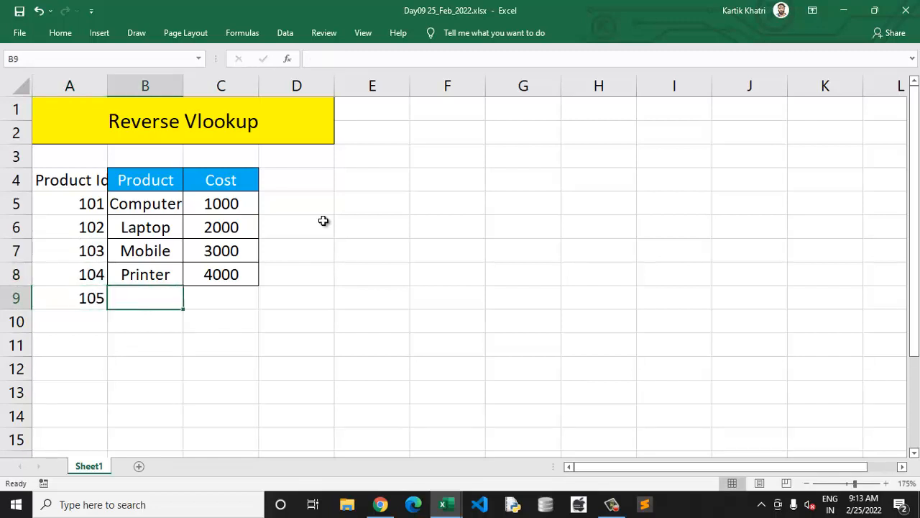
text(Mouse)
key(Tab)
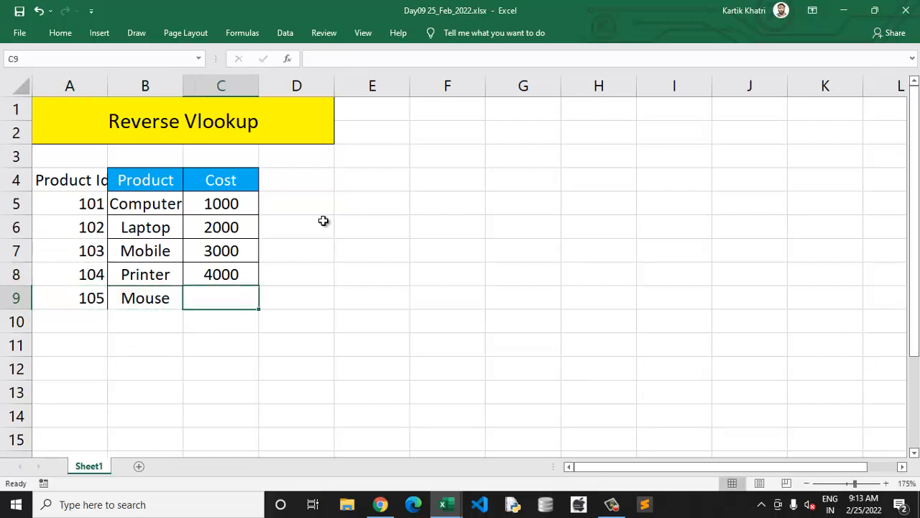
text(500)
key(Return)
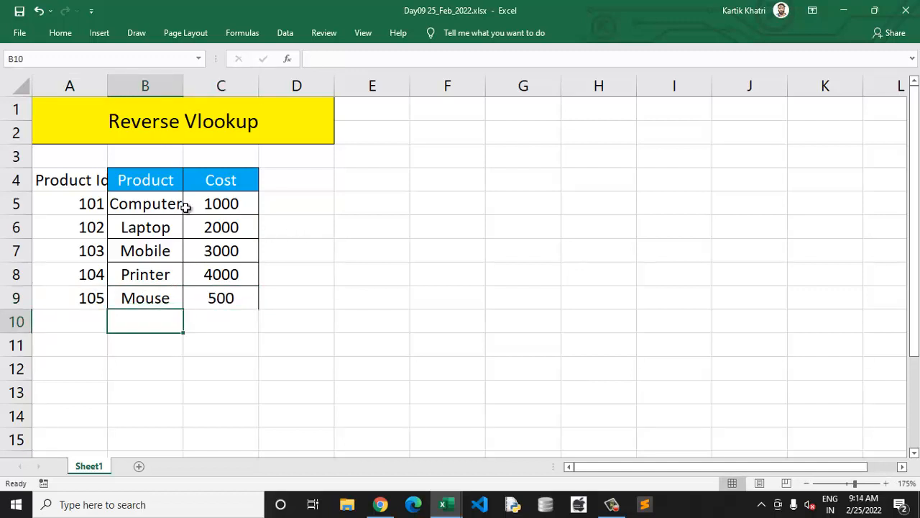
Step: Copy the Product header's formatting onto the Product Id header in A4
click(129, 176)
click(88, 184)
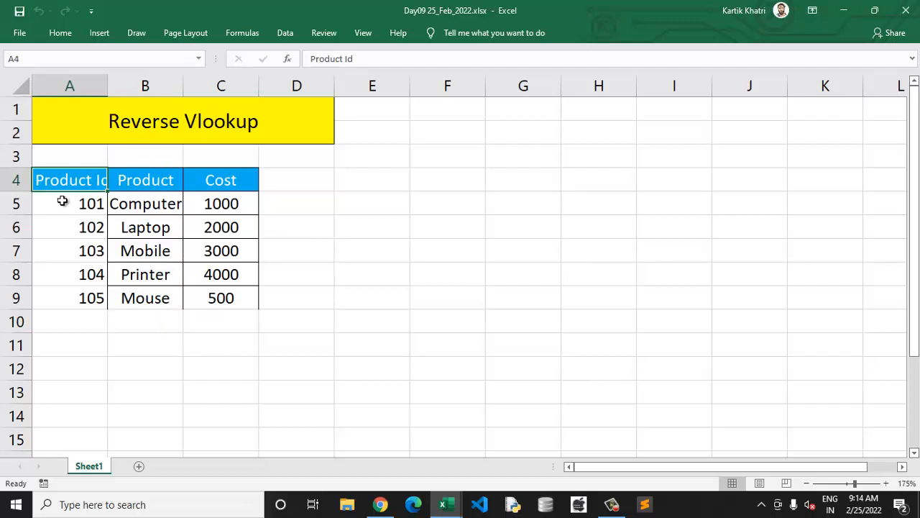
Step: Centre the table data in A5:C9 horizontally and vertically and apply all borders to it
drag(62, 202, 235, 285)
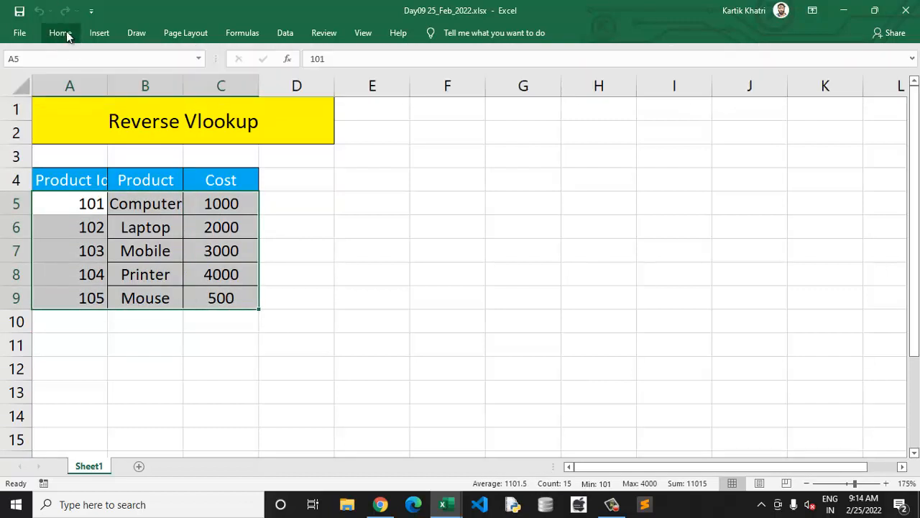
click(61, 34)
click(250, 79)
click(249, 57)
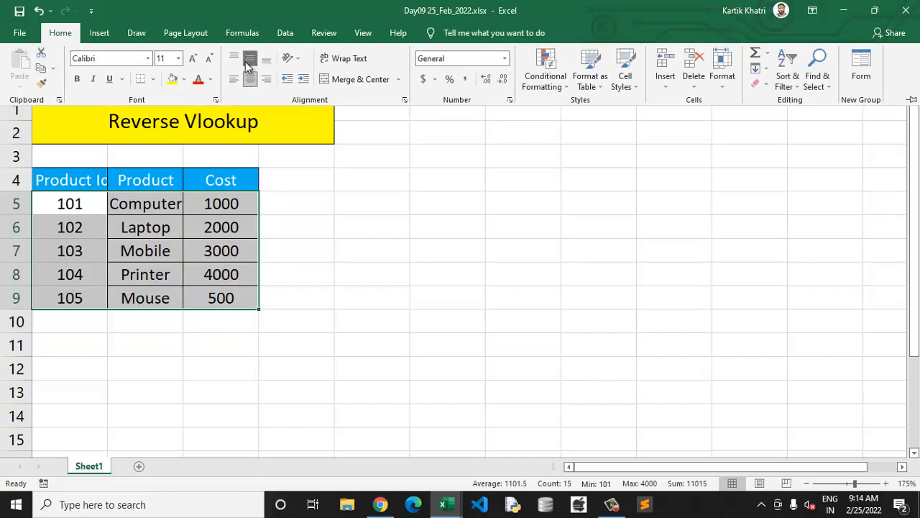
click(153, 81)
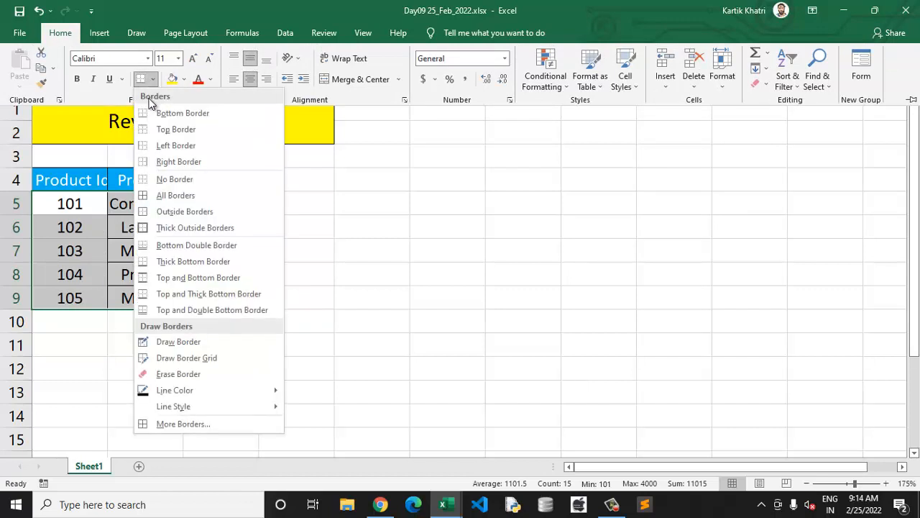
click(179, 195)
key(Escape)
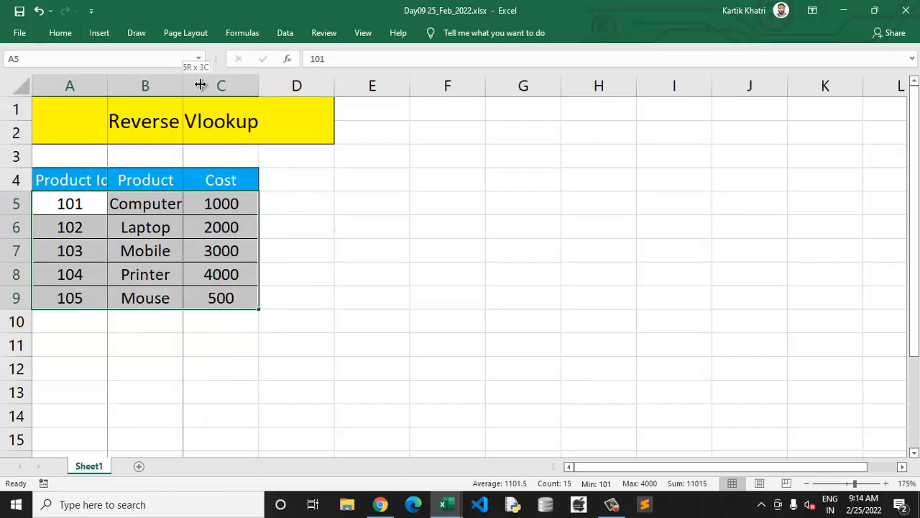
Step: Widen columns A, B and C so the table's headers and entries fit
drag(184, 86, 217, 86)
drag(108, 80, 138, 85)
drag(319, 82, 332, 82)
Step: Enter the lookup labels Product Id in F4 and Name in F5
click(357, 179)
click(518, 181)
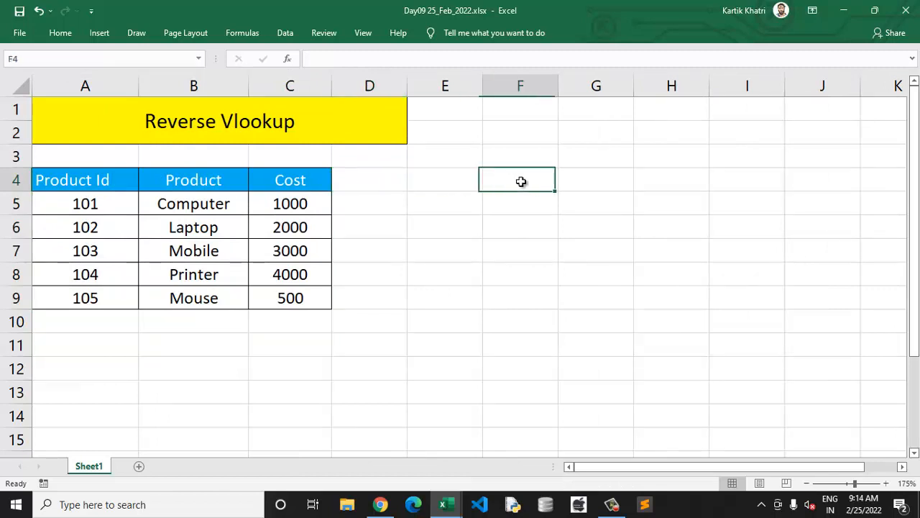
text(Prod)
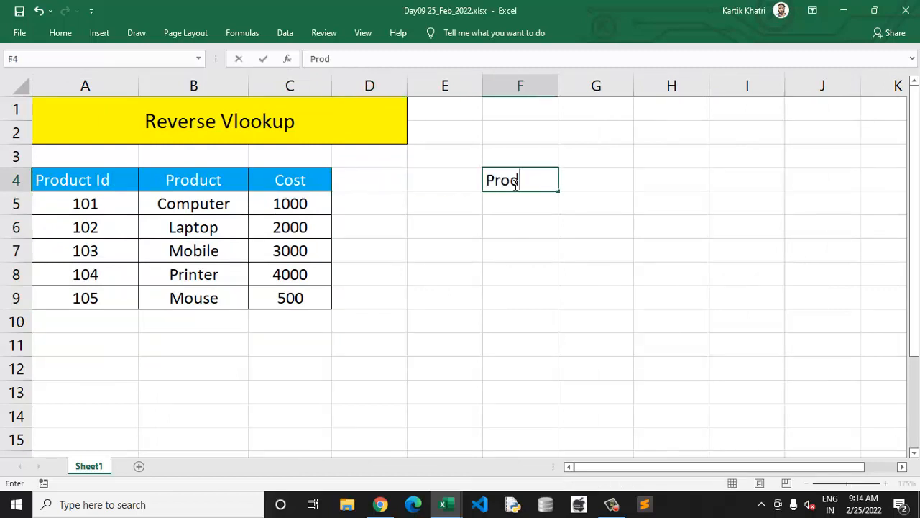
text(uct Id)
key(Return)
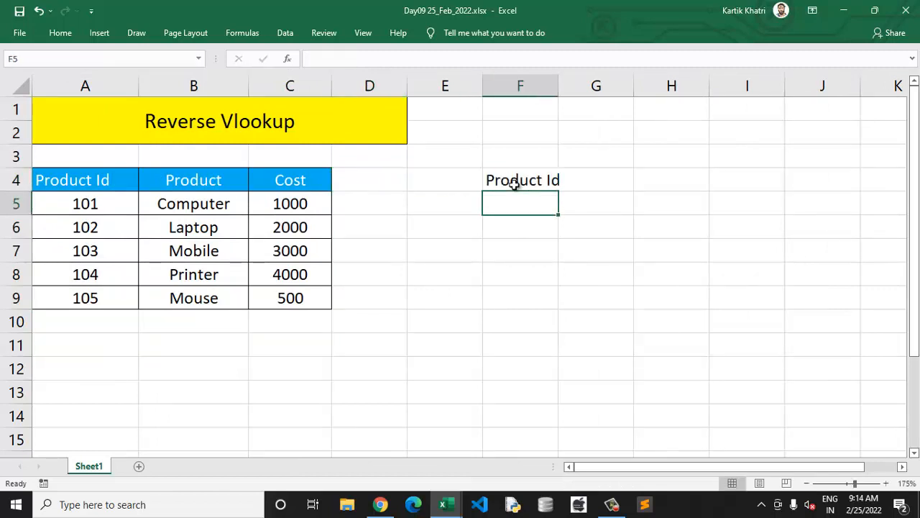
text(Nam)
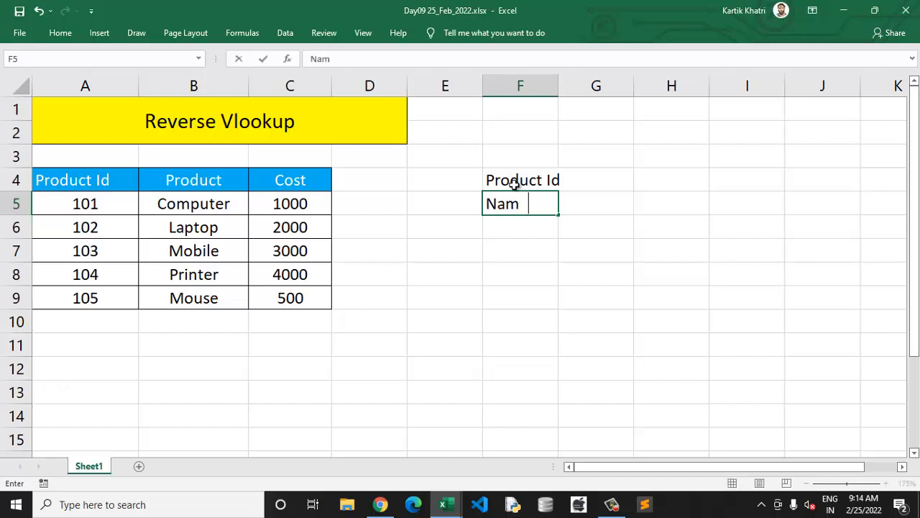
Step: Rename the Product header in B4 to Name
key(Up)
key(Left)
key(Left)
key(Left)
key(Left)
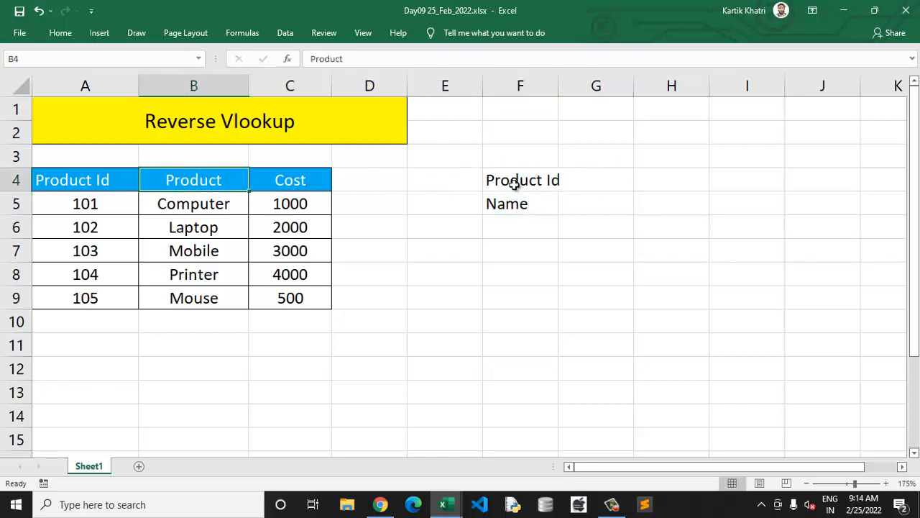
text(Name)
key(Return)
Step: Enter 105 in G4 as the Product Id to look up
key(Right)
key(Right)
key(Right)
key(Right)
key(Right)
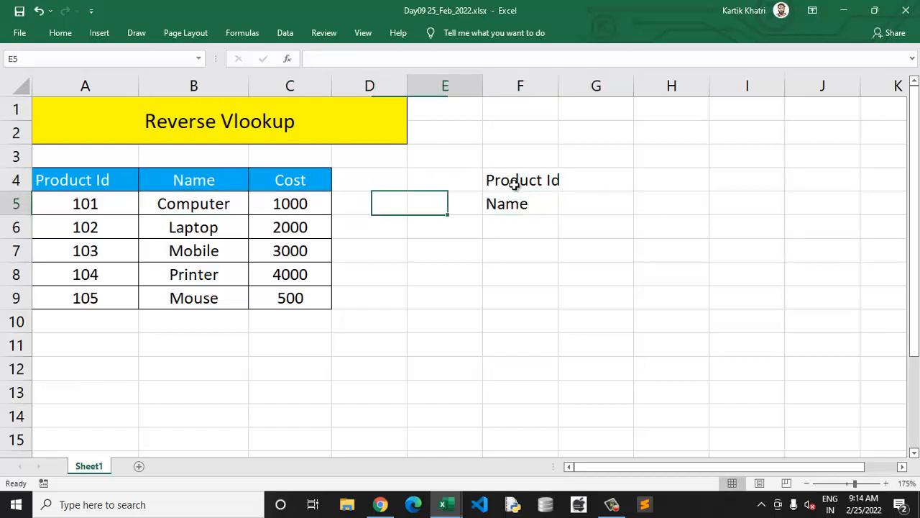
key(Up)
key(Right)
key(Left)
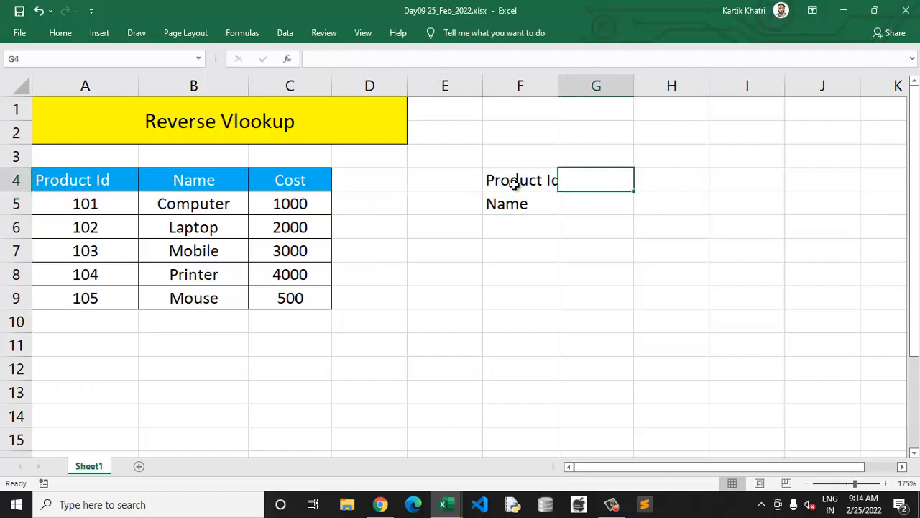
text(105)
key(Return)
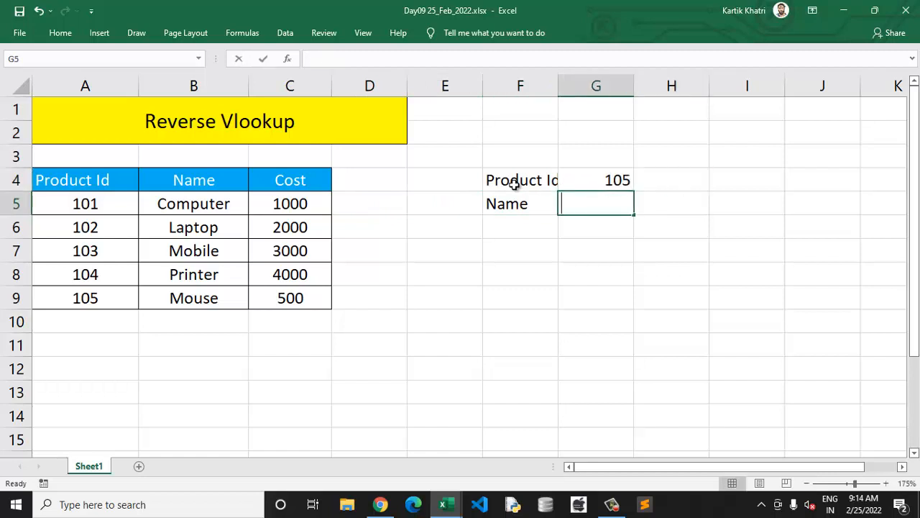
Step: Enter =VLOOKUP(G4,A5:C9,2,0) in G5 to return the name for the Product Id in G4
text(=vl)
key(Tab)
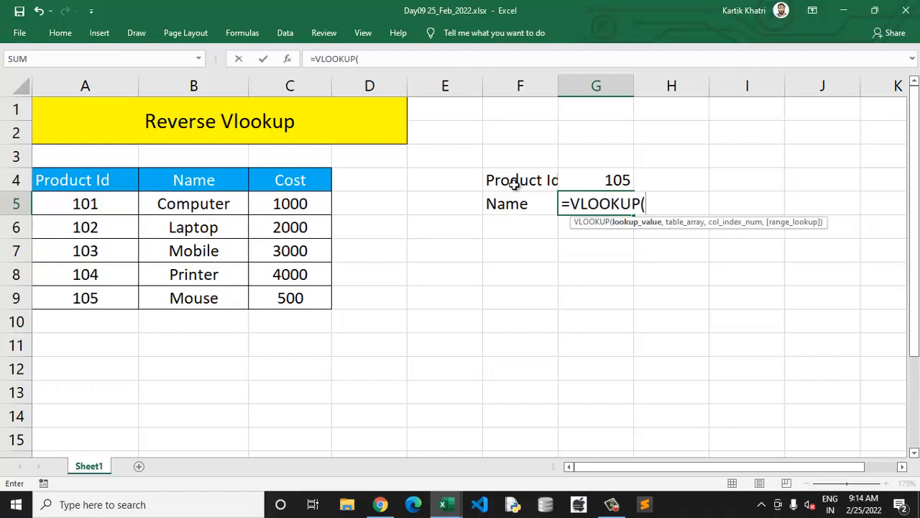
key(Up)
text(,)
key(Left)
key(Left)
key(Left)
key(Left)
key(Left)
key(Left)
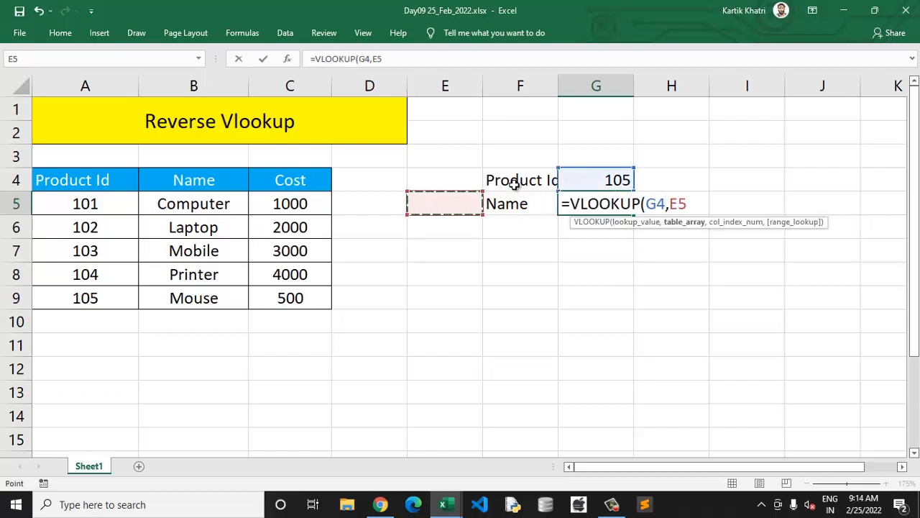
key(shift+Down)
key(shift+Down)
key(shift+Down)
key(shift+Down)
key(shift+Right)
key(shift+Right)
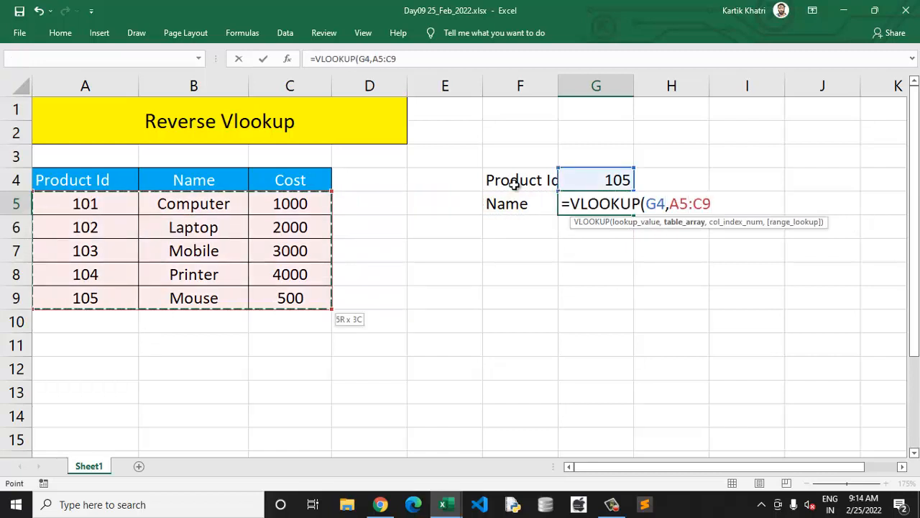
text(,)
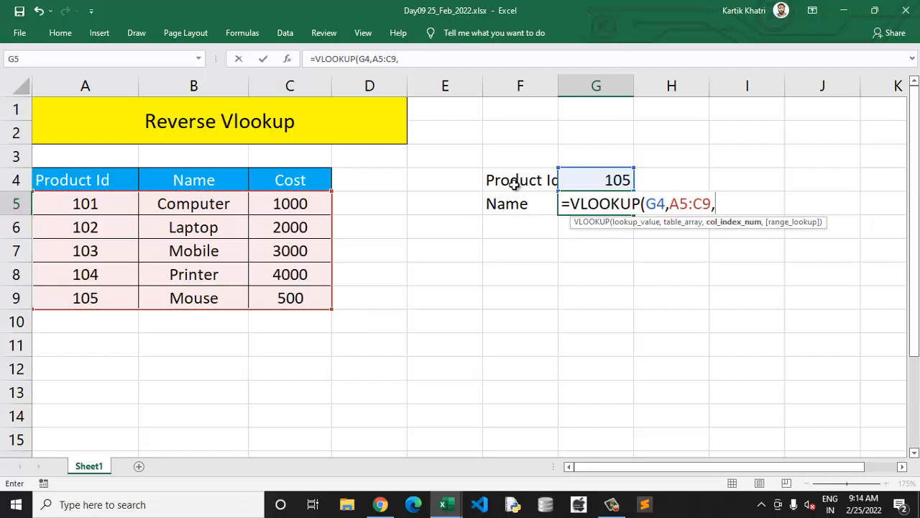
text(2,0)
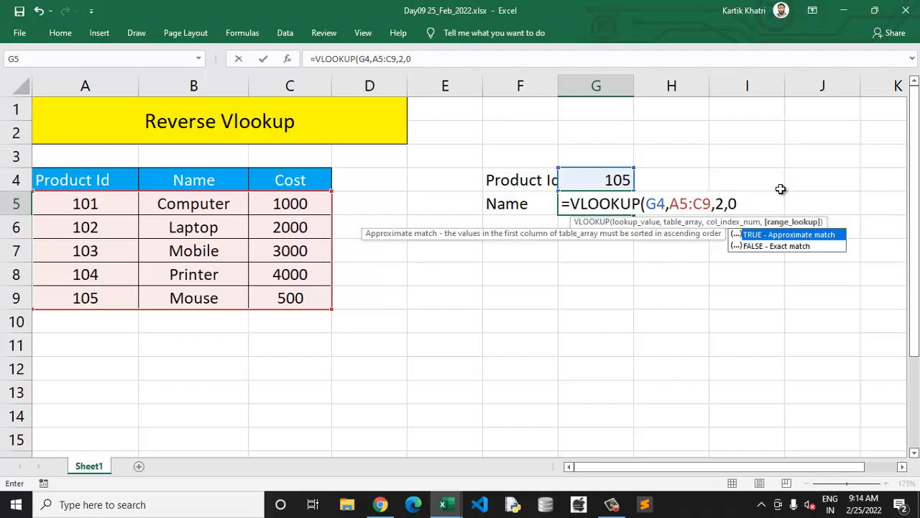
key(Return)
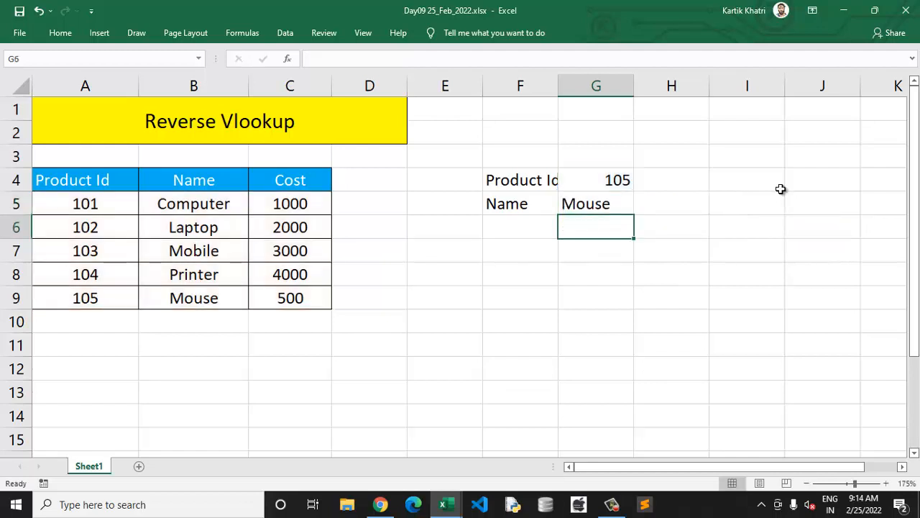
key(Down)
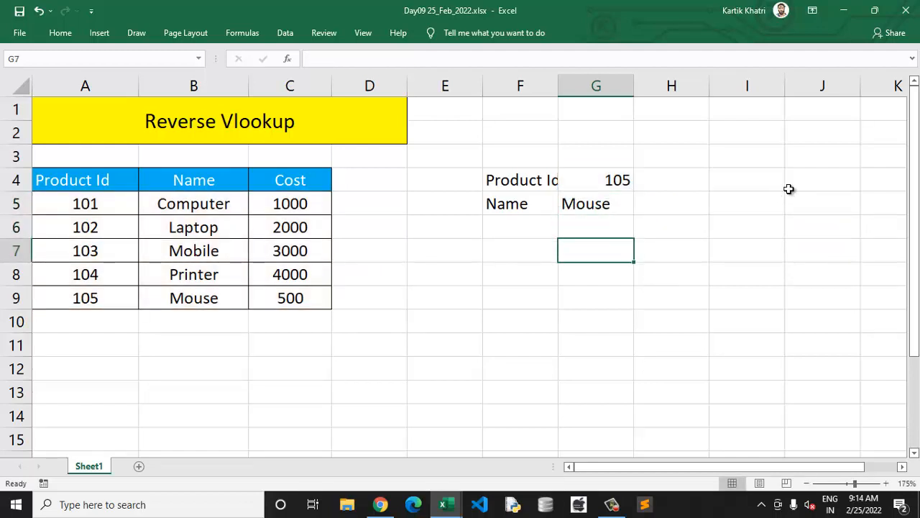
Step: Autofit column F so the Product Id label fits
click(554, 81)
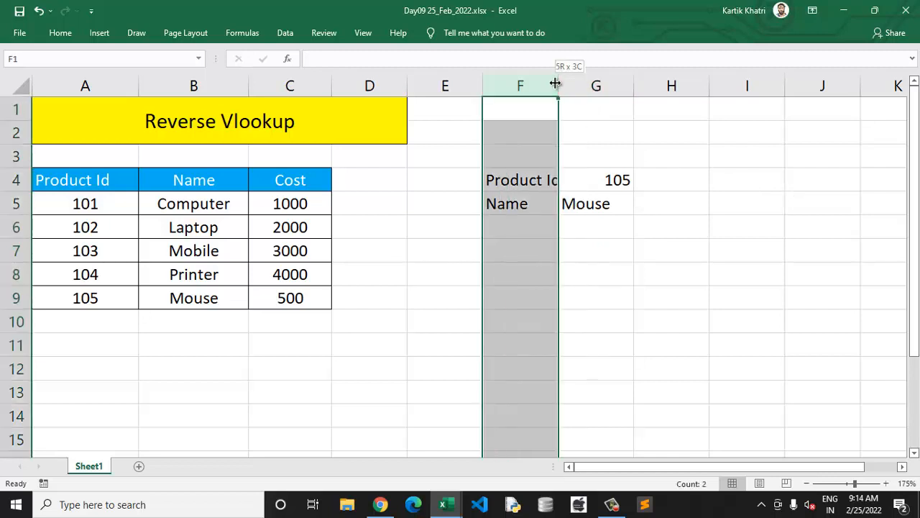
double_click(557, 81)
click(573, 218)
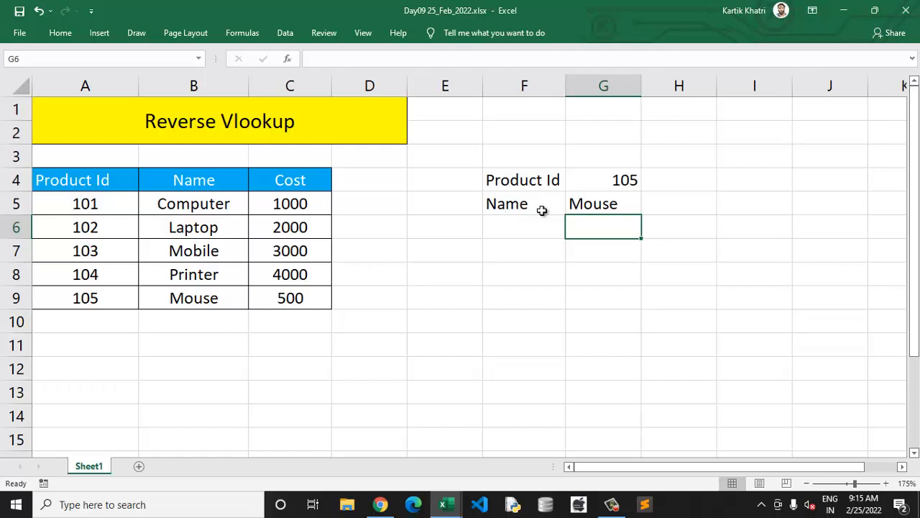
click(587, 181)
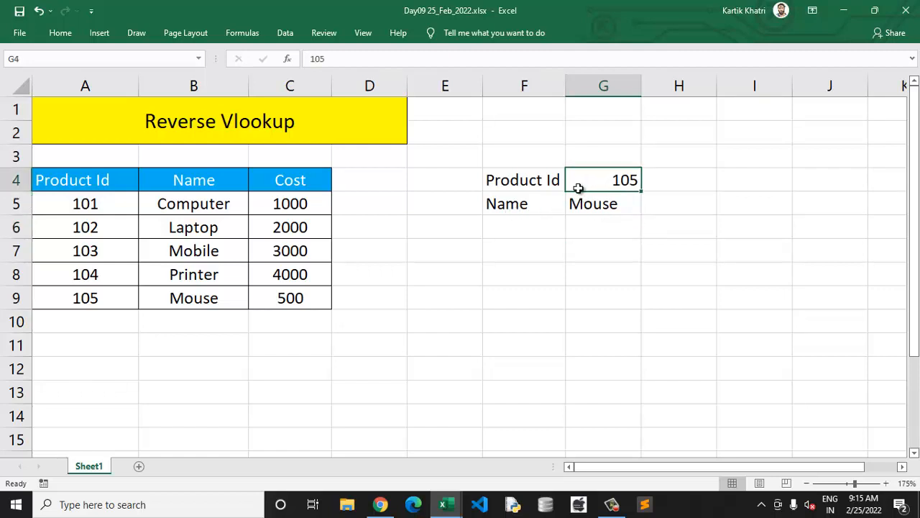
drag(118, 205, 117, 304)
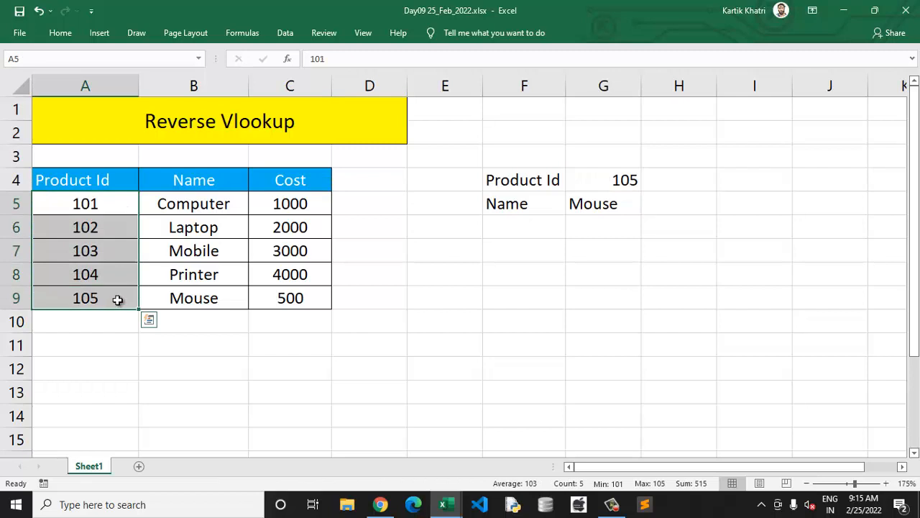
Step: Copy the product table A4:C9, including its headers, and paste it starting at A11
click(101, 184)
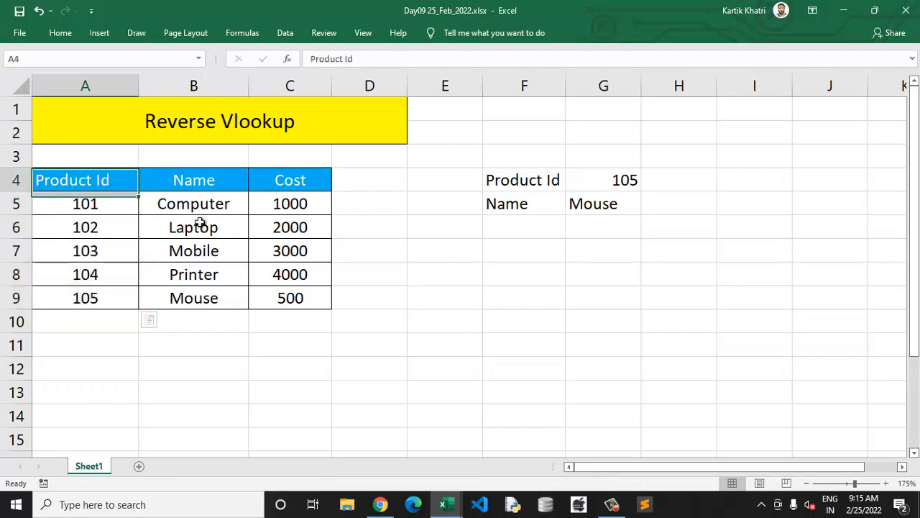
shift+click(277, 297)
key(ctrl+c)
click(109, 349)
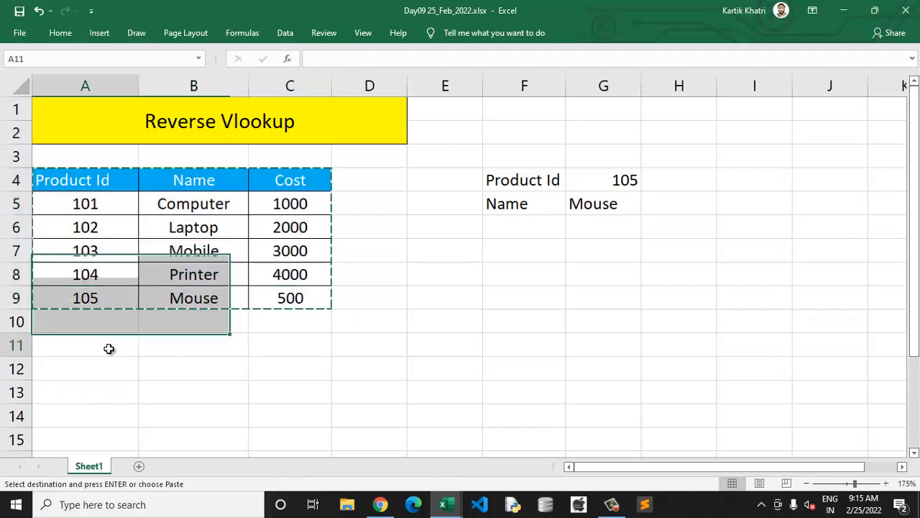
key(ctrl+v)
scroll(216, 323, down, 1)
Step: Move the copied table's Product Id column A11:A16 between the Name and Cost columns, shifting Name to column A
click(107, 284)
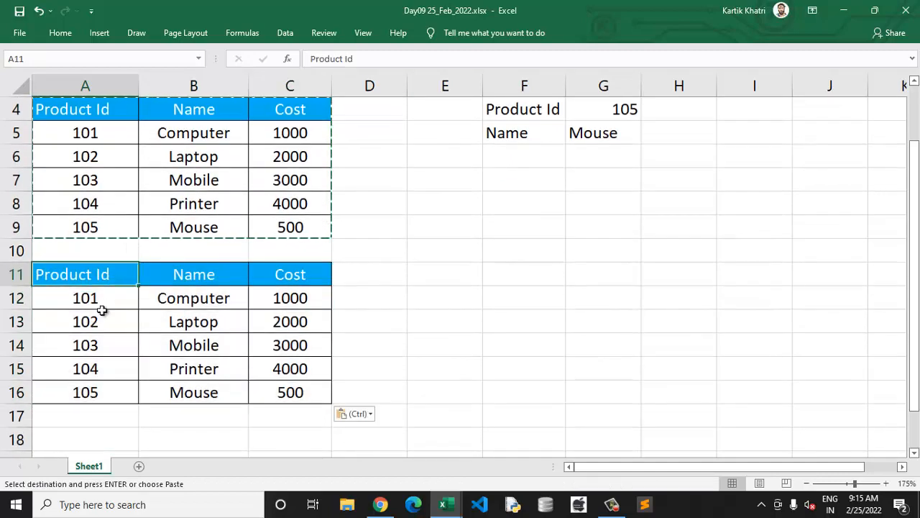
drag(103, 310, 89, 390)
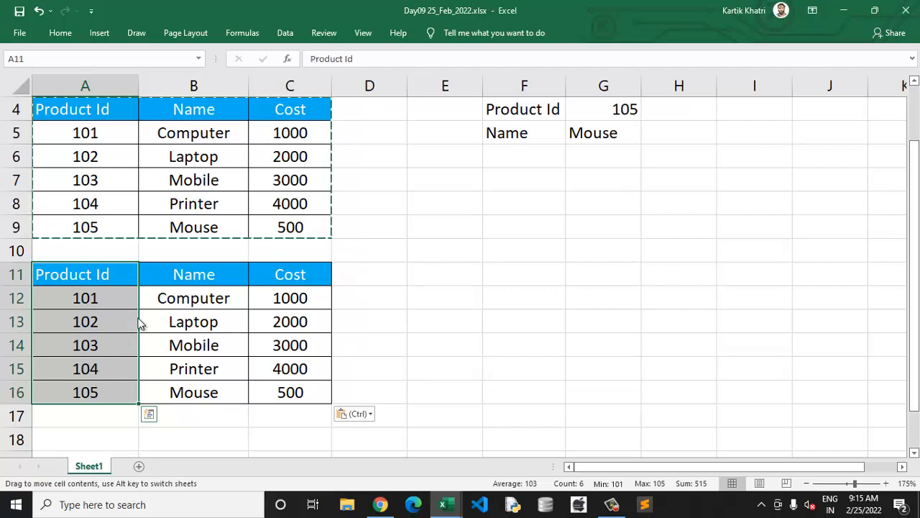
key(shift)
drag(141, 323, 194, 323)
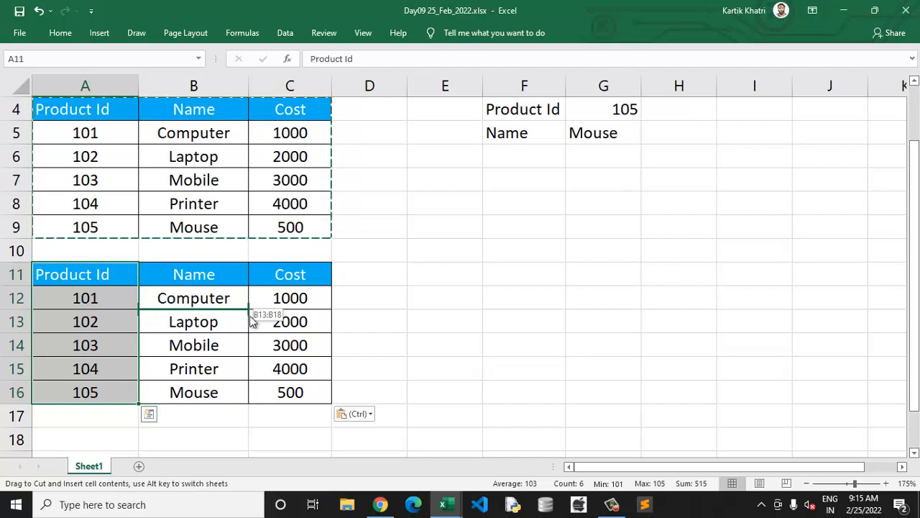
mouse_move(252, 322)
mouse_down()
mouse_move(256, 297)
mouse_move(255, 328)
mouse_up()
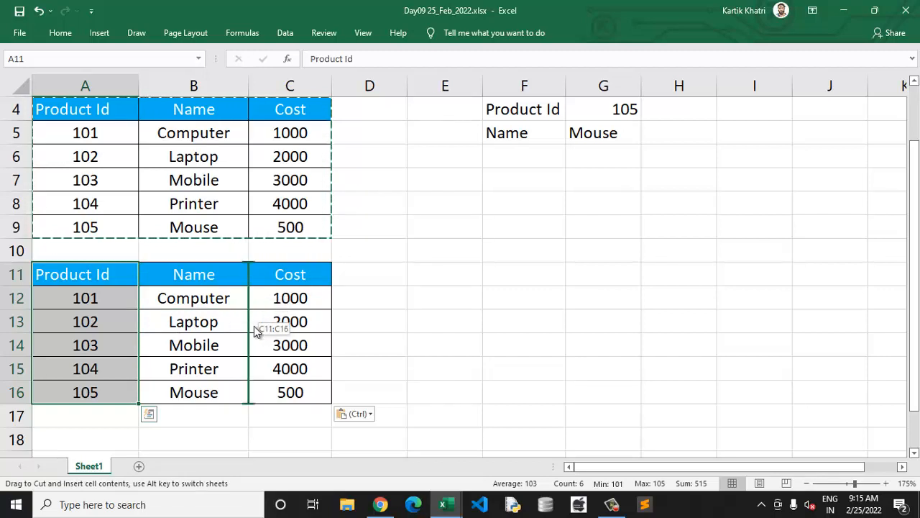
drag(256, 331, 254, 326)
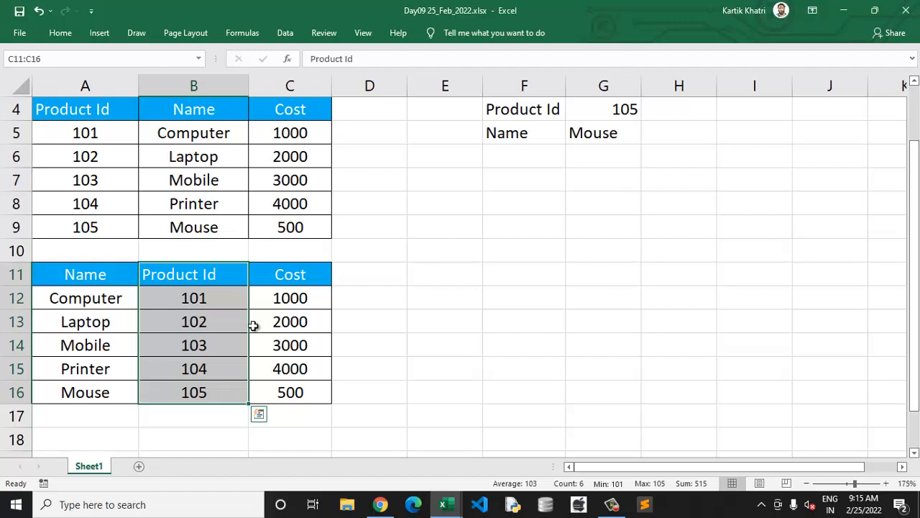
Step: Copy the lookup block F4:G5 to F11 and clear the pasted formula from G12
click(405, 278)
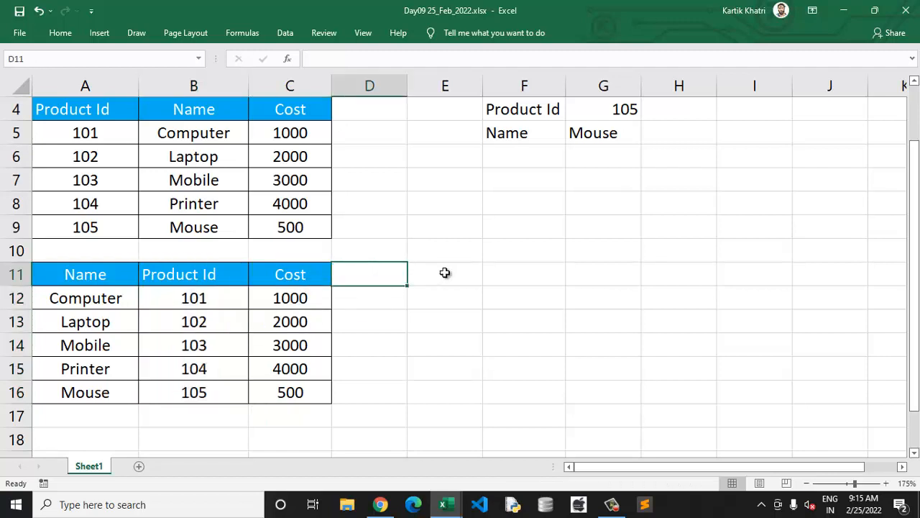
click(506, 273)
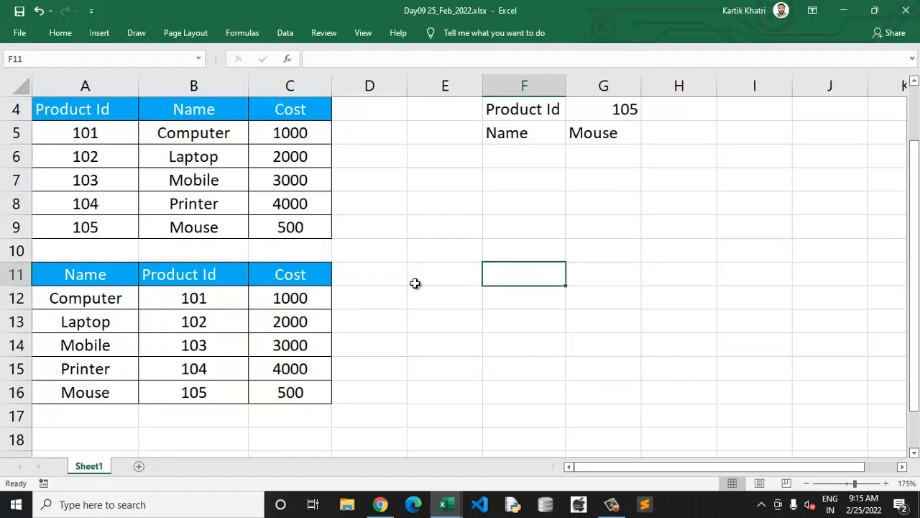
drag(529, 112, 576, 130)
key(ctrl+c)
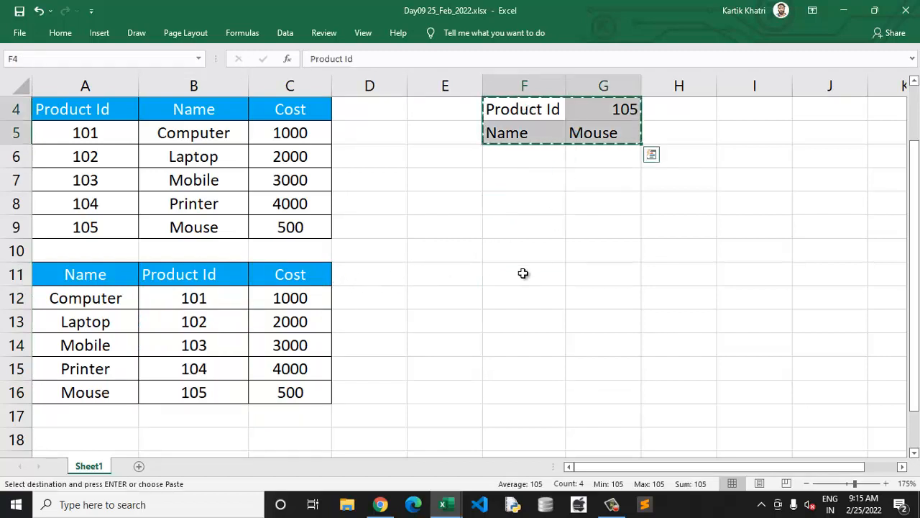
click(520, 274)
key(ctrl+v)
click(602, 296)
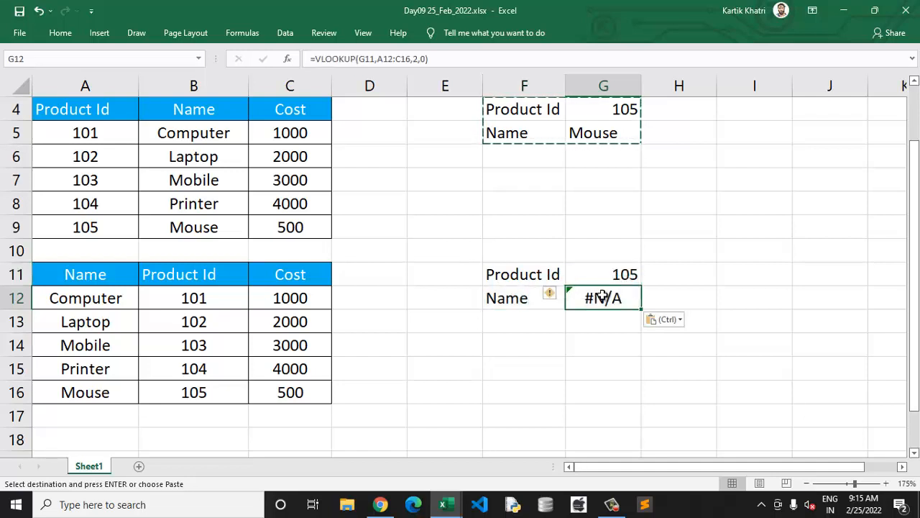
key(Delete)
Step: Center the lookup block F11:G12 horizontally and vertically and put borders around all its cells
key(Up)
key(Left)
key(shift+Down)
key(shift+Right)
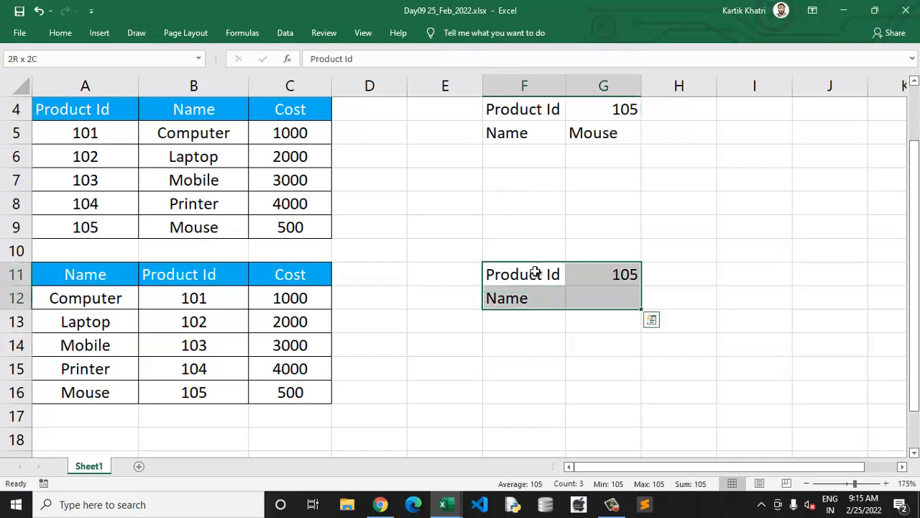
click(61, 32)
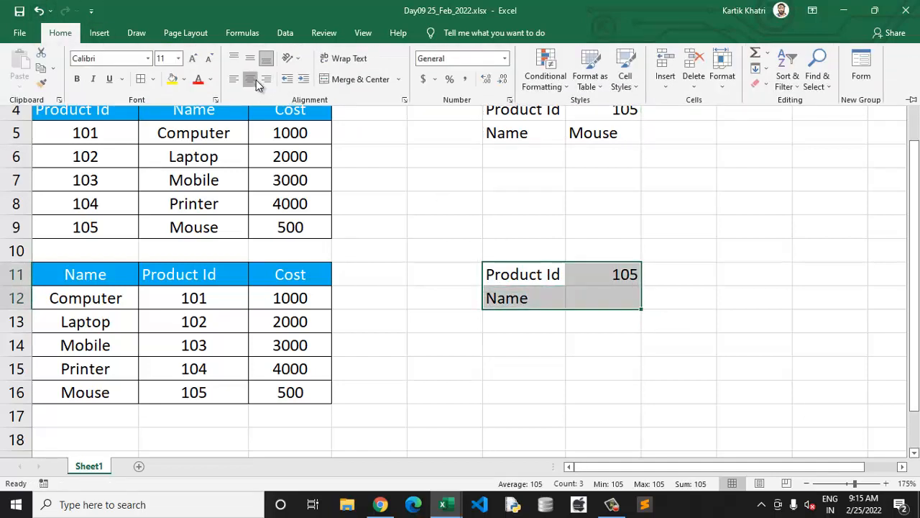
click(256, 79)
click(249, 57)
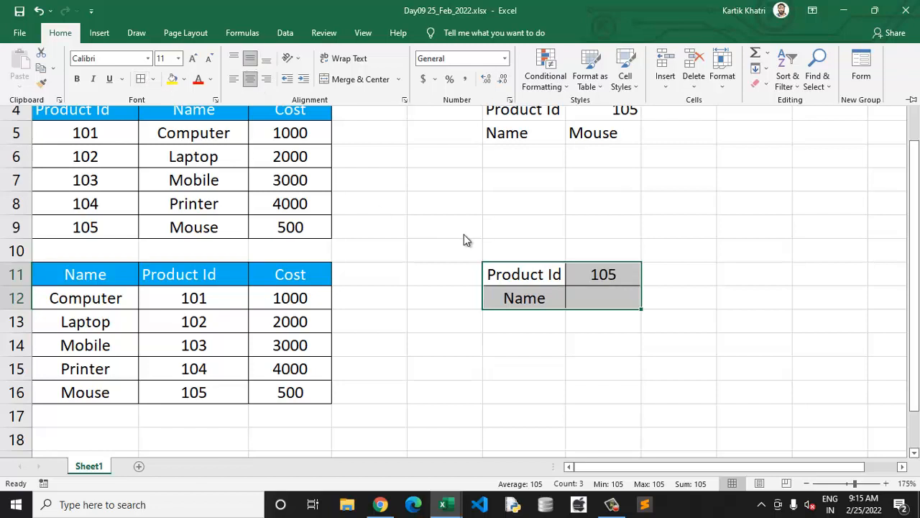
Step: Fill the Product Id and Name labels in F11:F12 with yellow
click(498, 270)
key(shift+Down)
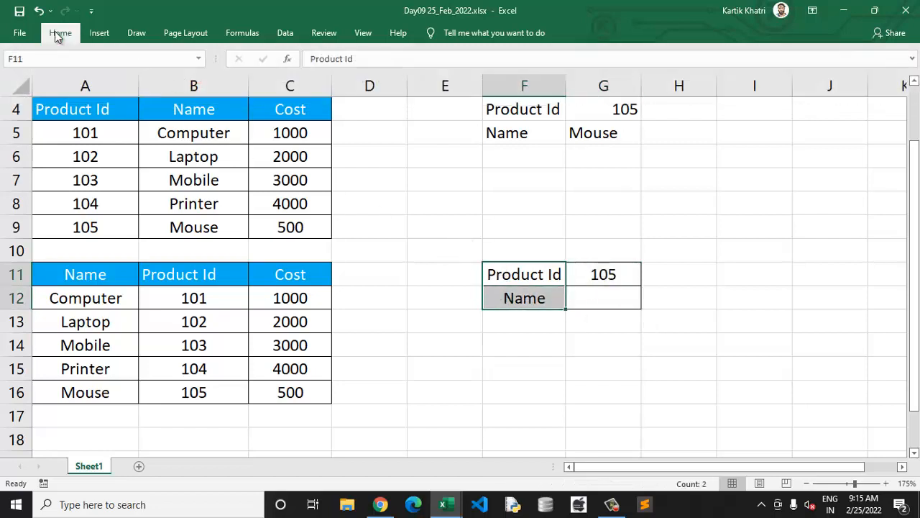
click(60, 32)
click(171, 79)
click(607, 313)
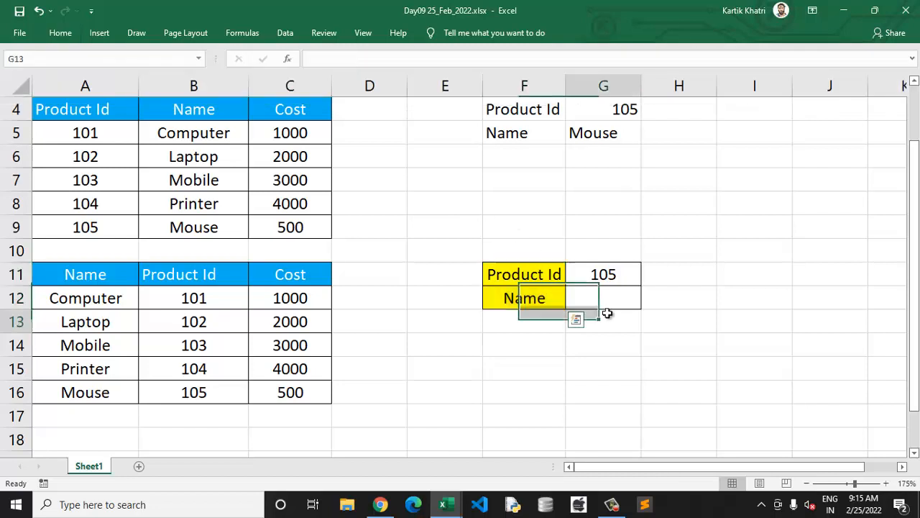
Step: Examine the second lookup's Product Id in G11 against the order of the Name and Product Id columns in the rearranged table
click(609, 268)
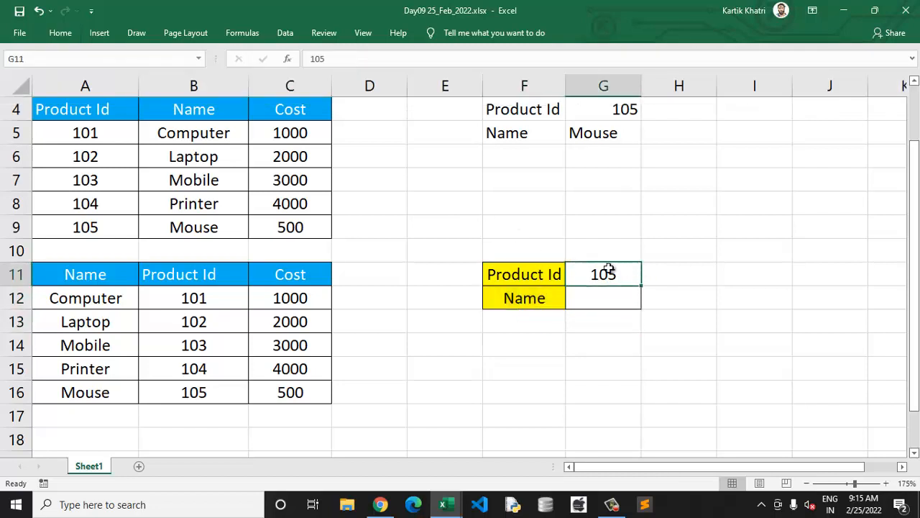
click(611, 301)
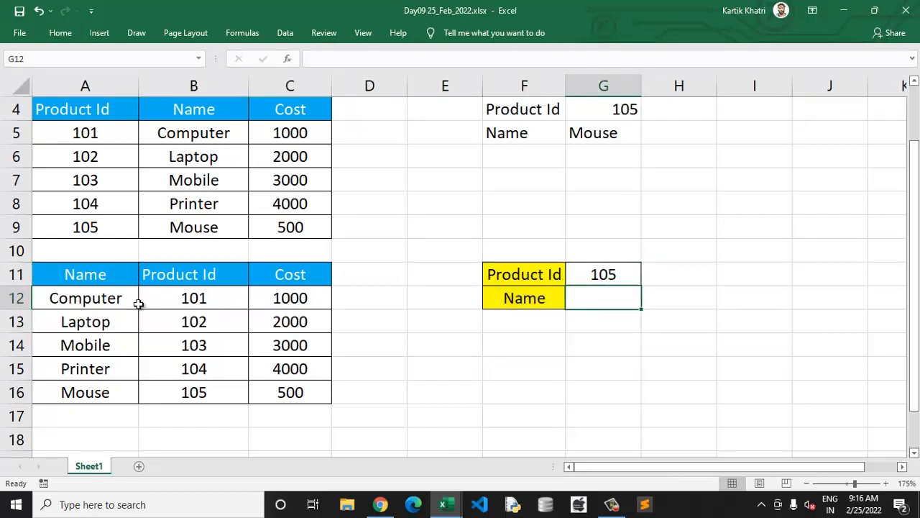
drag(138, 304, 331, 411)
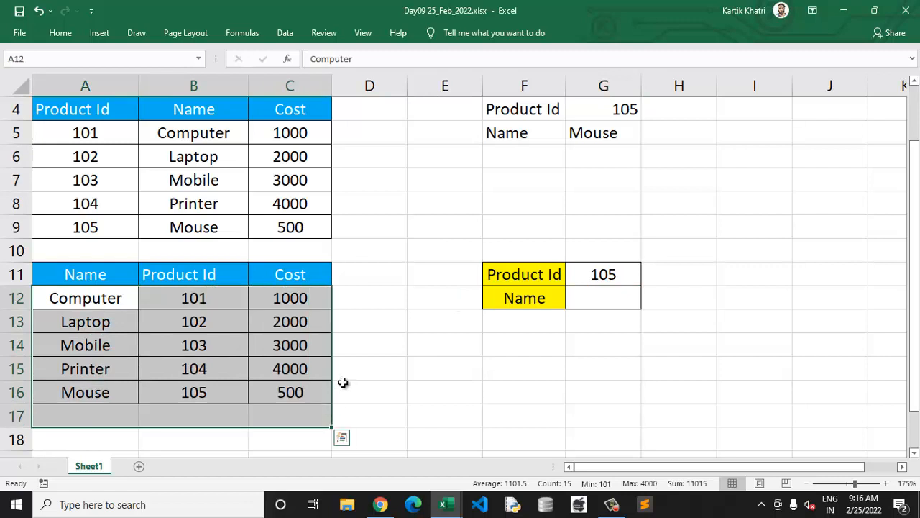
click(335, 348)
drag(194, 300, 185, 382)
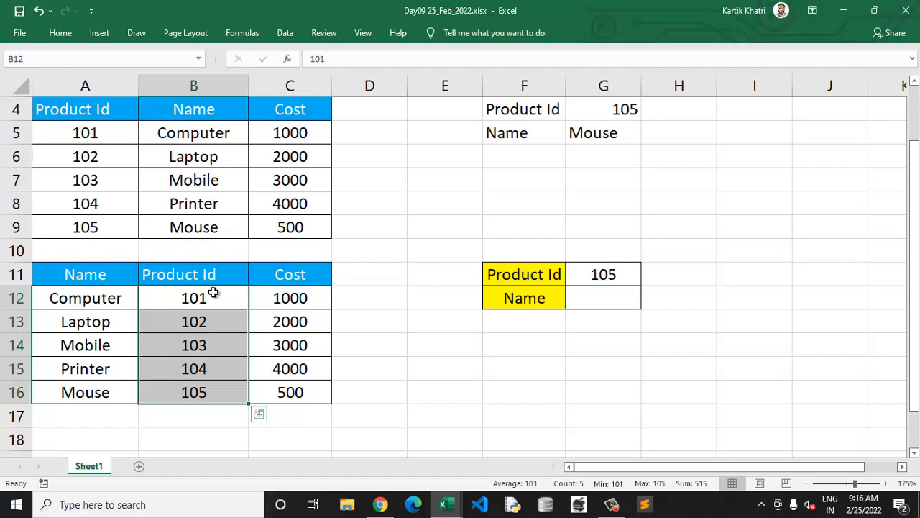
click(611, 267)
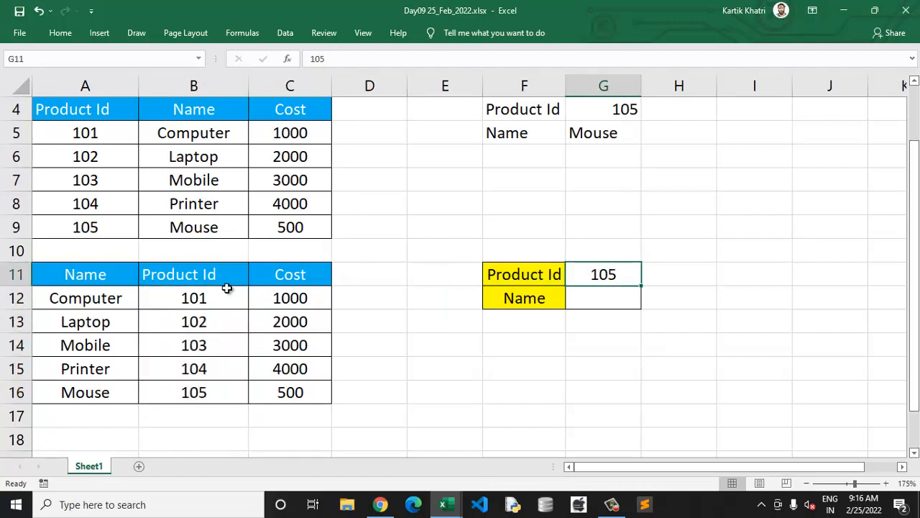
drag(225, 288, 306, 402)
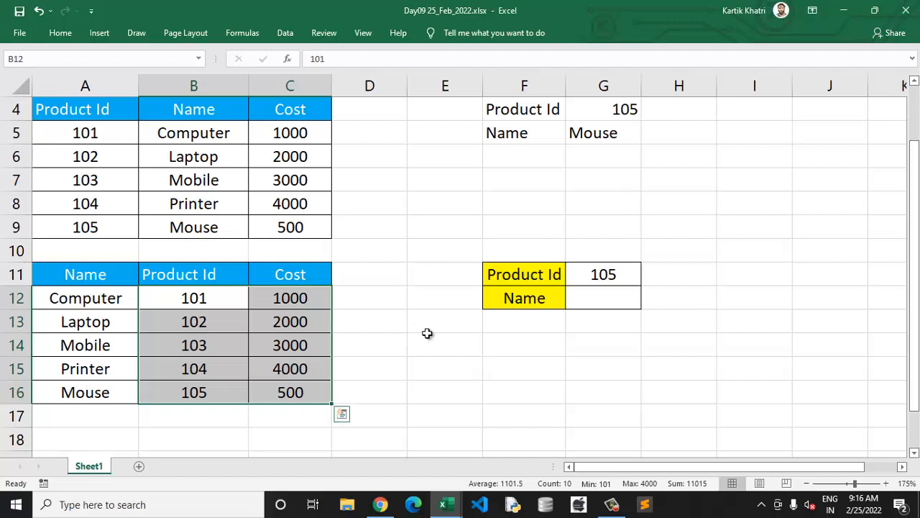
click(540, 325)
scroll(541, 325, down, 1)
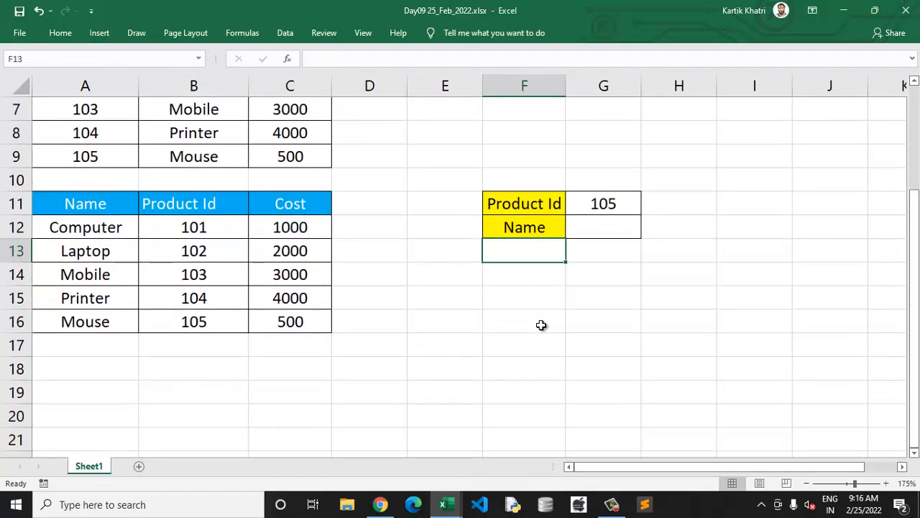
drag(211, 208, 214, 308)
drag(100, 281, 67, 322)
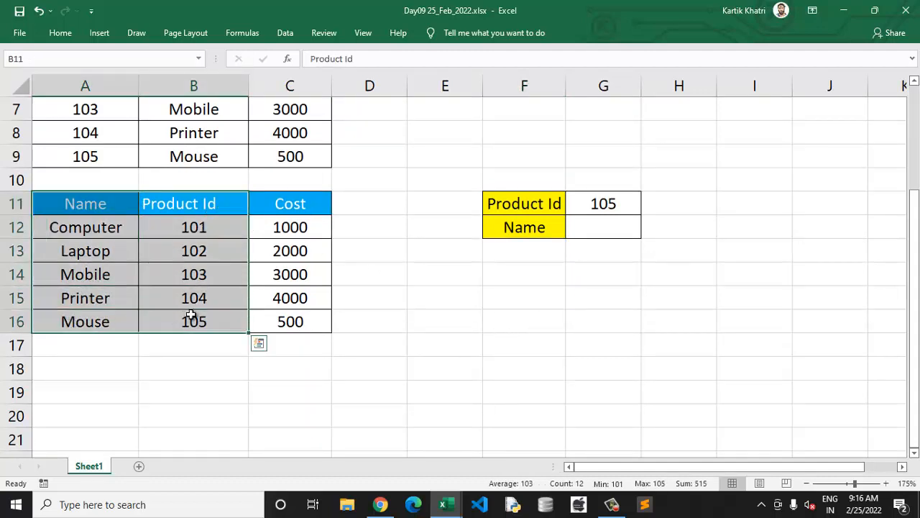
click(426, 301)
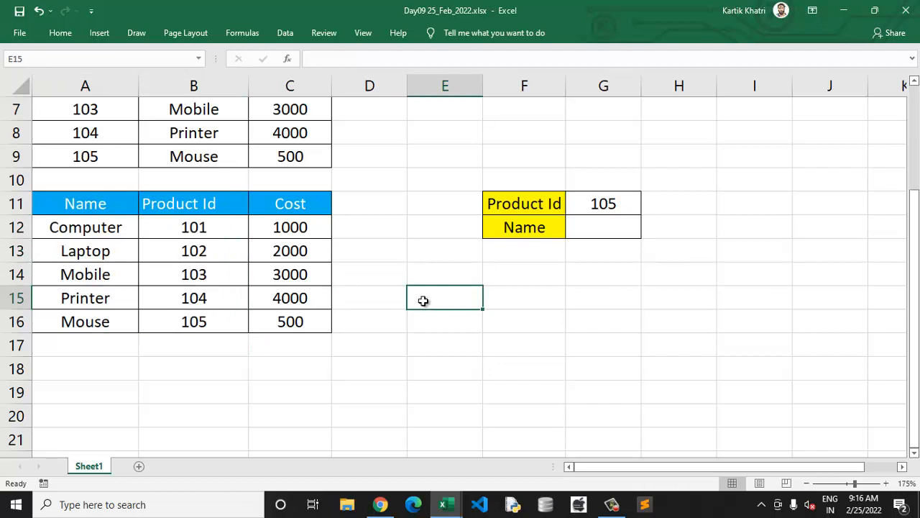
click(238, 207)
drag(226, 225, 226, 317)
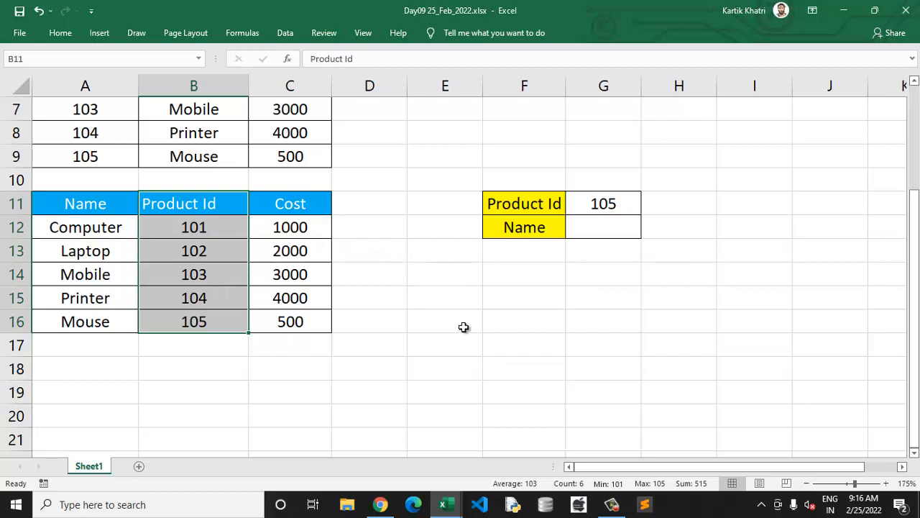
Step: Enter the heading "Choose Function" in cell E17 below the second lookup block
click(453, 351)
text(Choo)
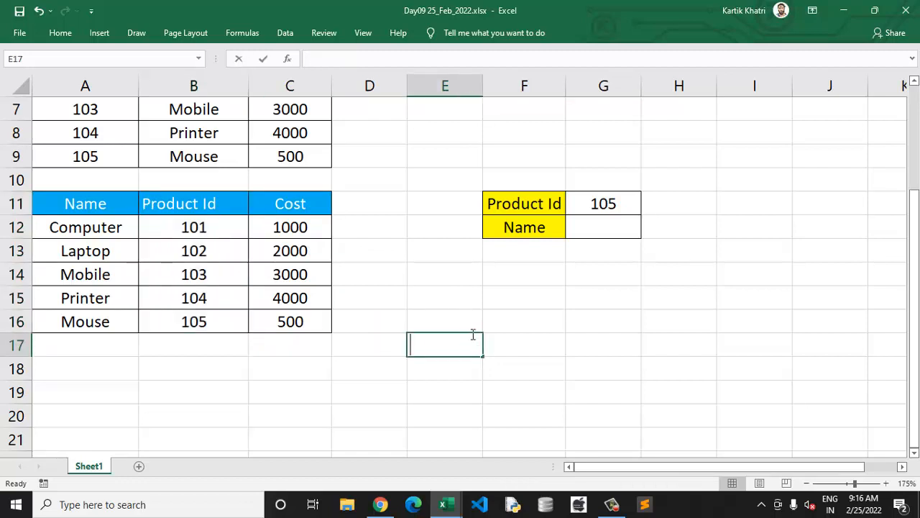
text(se Function)
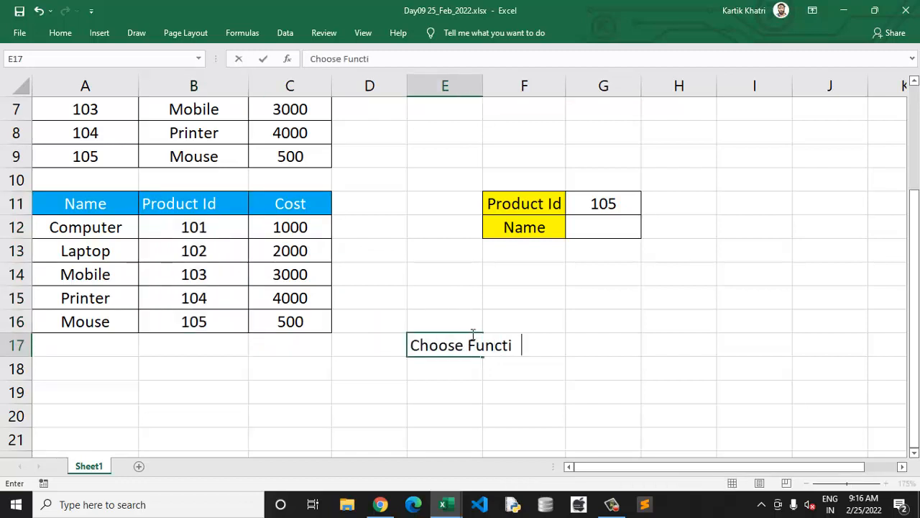
key(Return)
Step: Enter 1 in cell E19 as the index number for the CHOOSE example
key(Return)
key(Return)
key(Return)
key(Return)
key(Return)
key(Return)
key(Return)
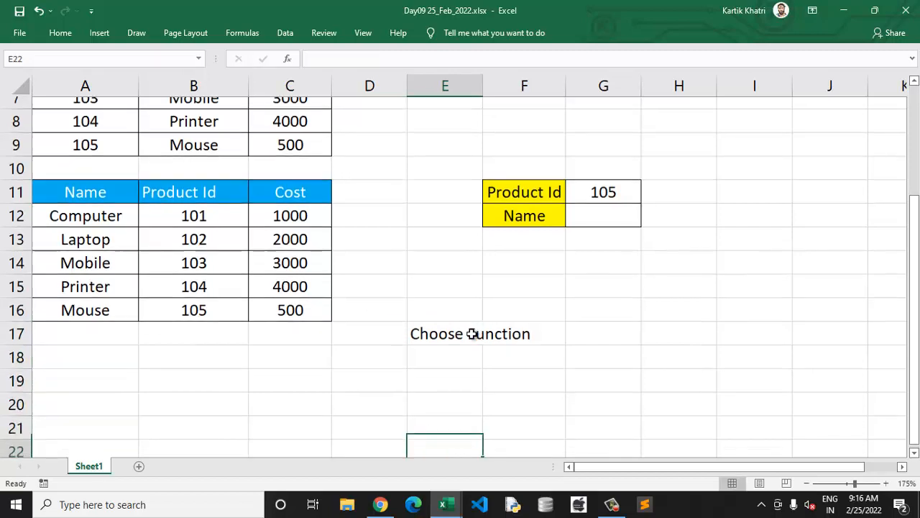
key(Up)
key(Up)
key(Up)
key(Up)
key(Up)
key(Up)
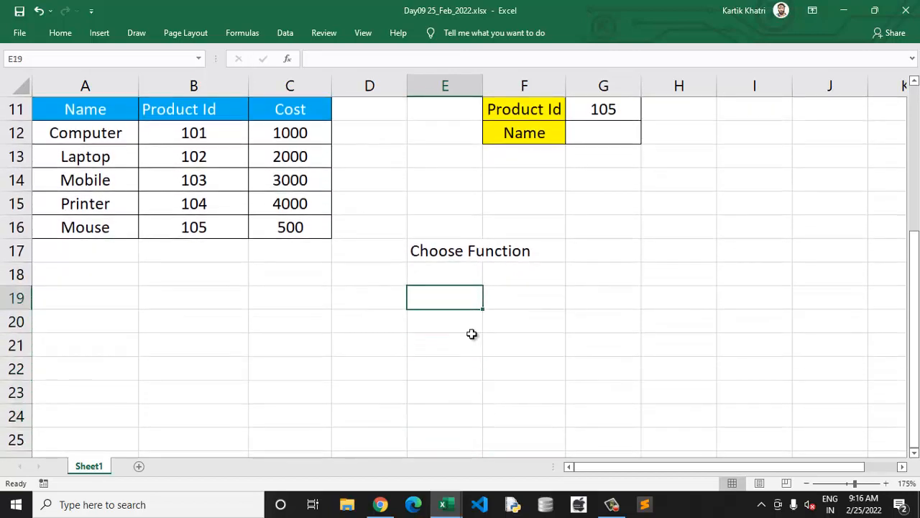
text(1)
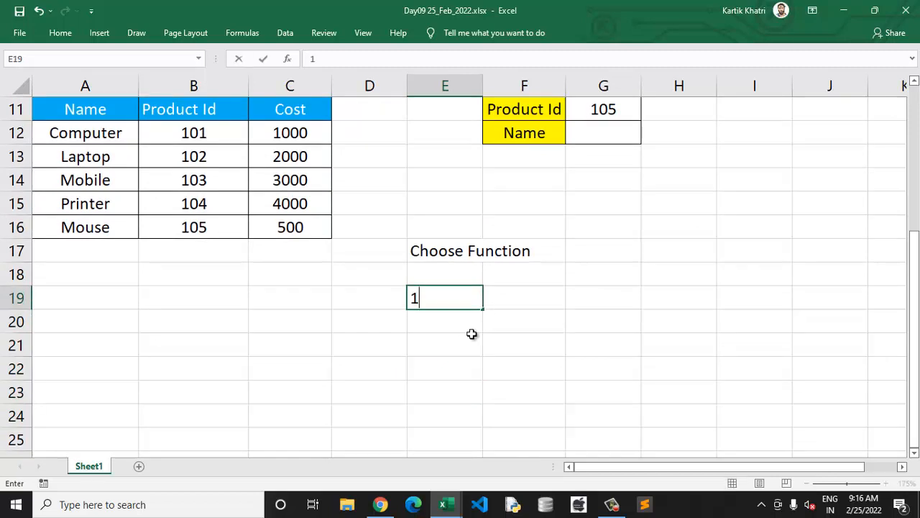
key(Return)
Step: In F19, enter a CHOOSE formula with E19 as the index and the values "Delhi", "Mumbai" and "Faridabad"
key(Up)
key(Right)
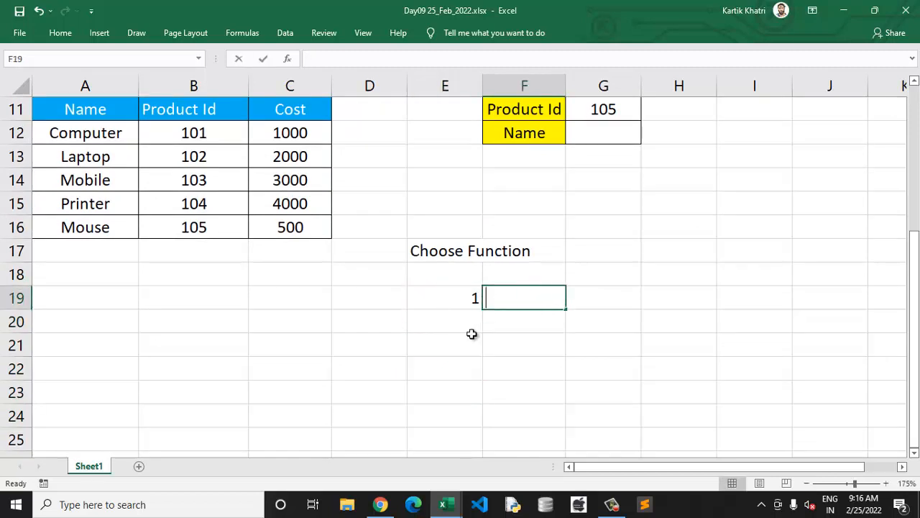
text(=choo)
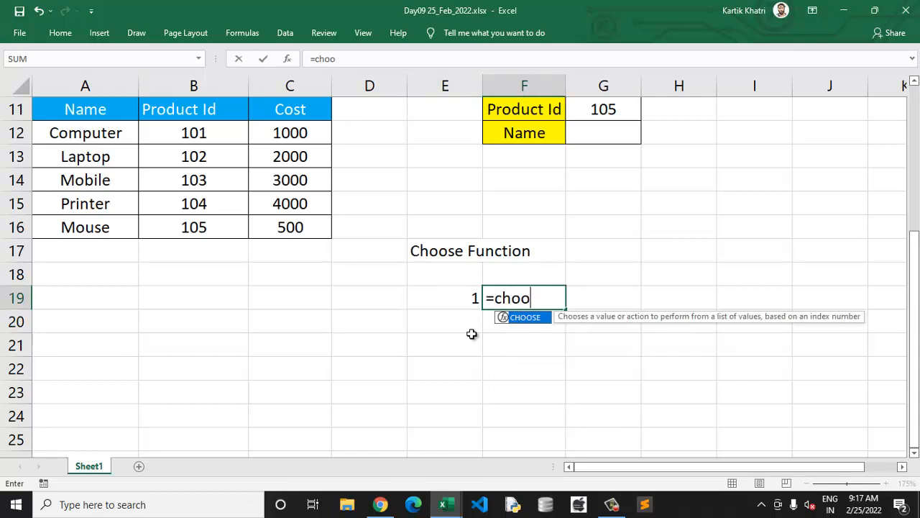
key(Tab)
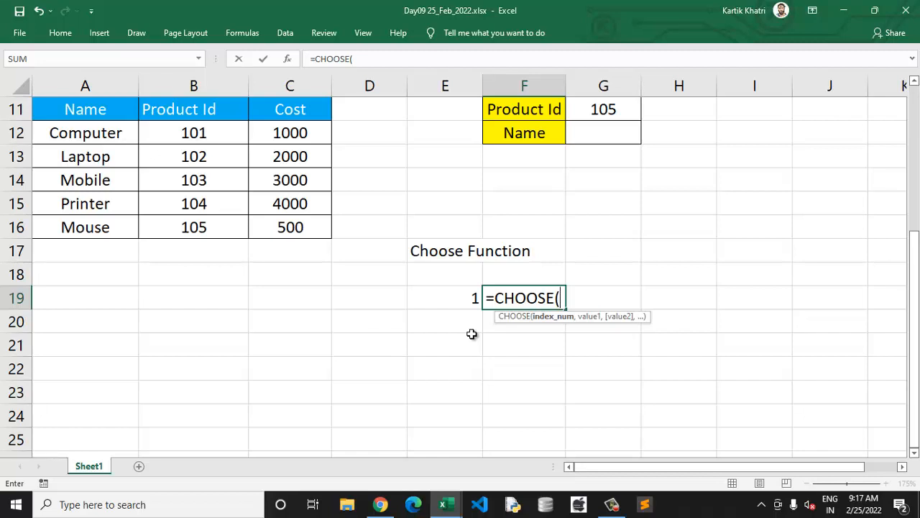
key(Left)
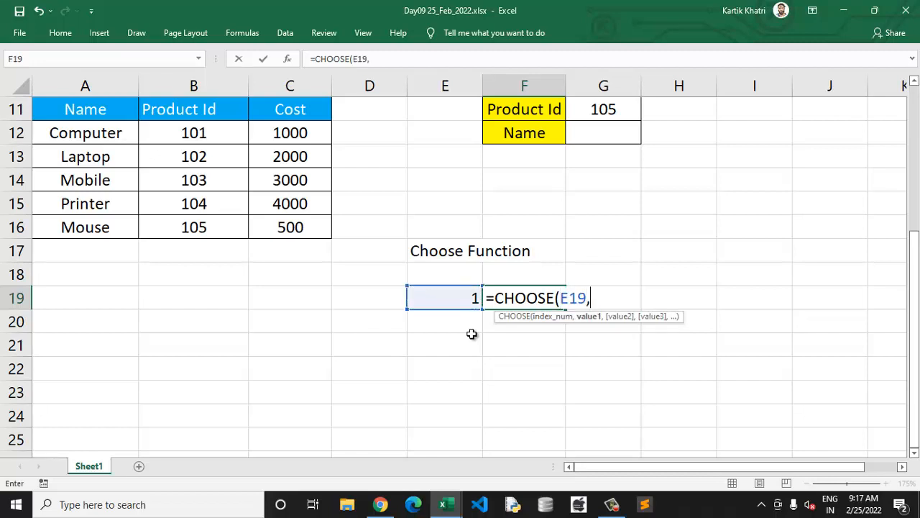
text(,"Delhi","Mumba)
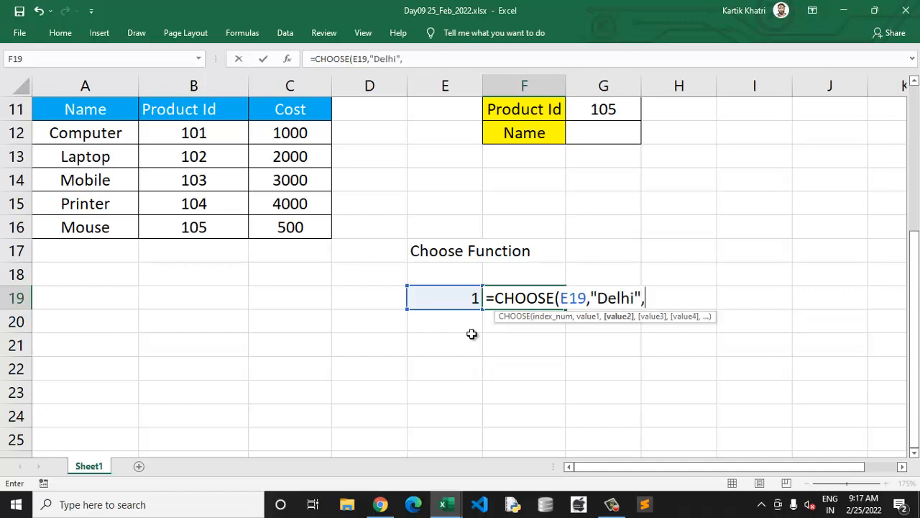
text(i",")
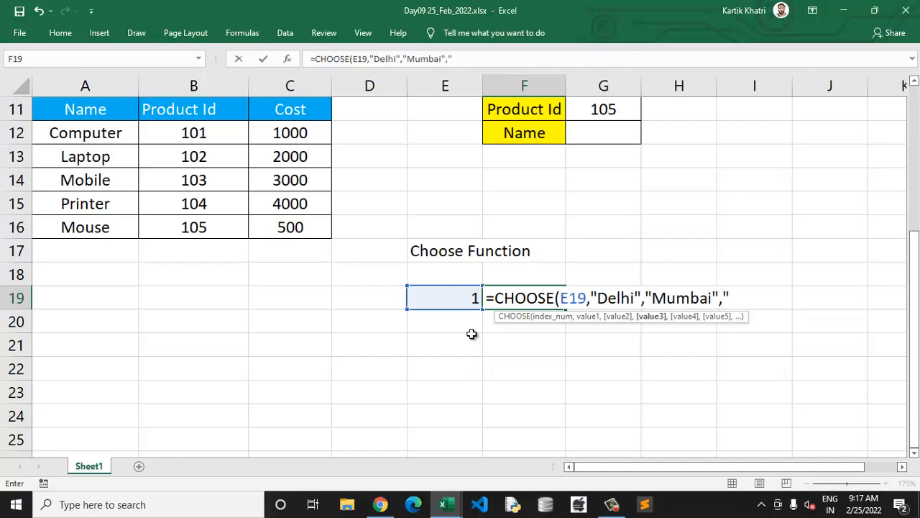
text(Faridabad")
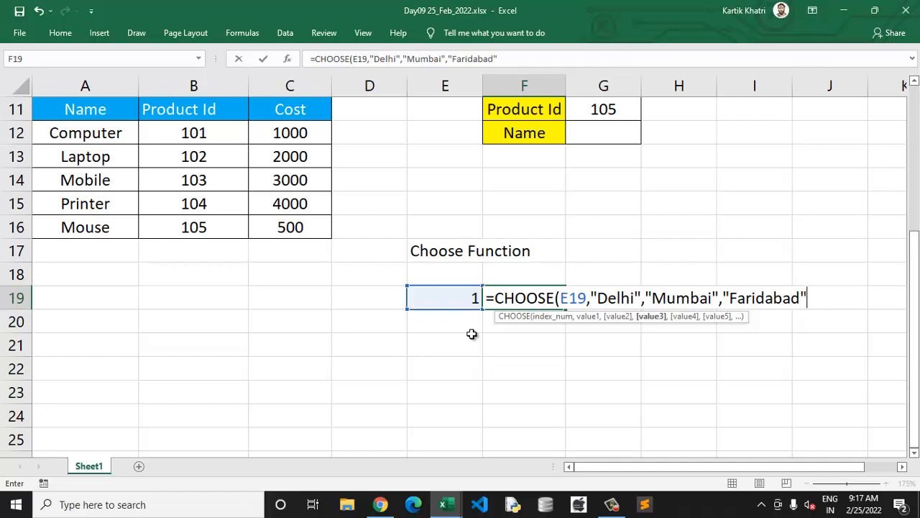
key(Return)
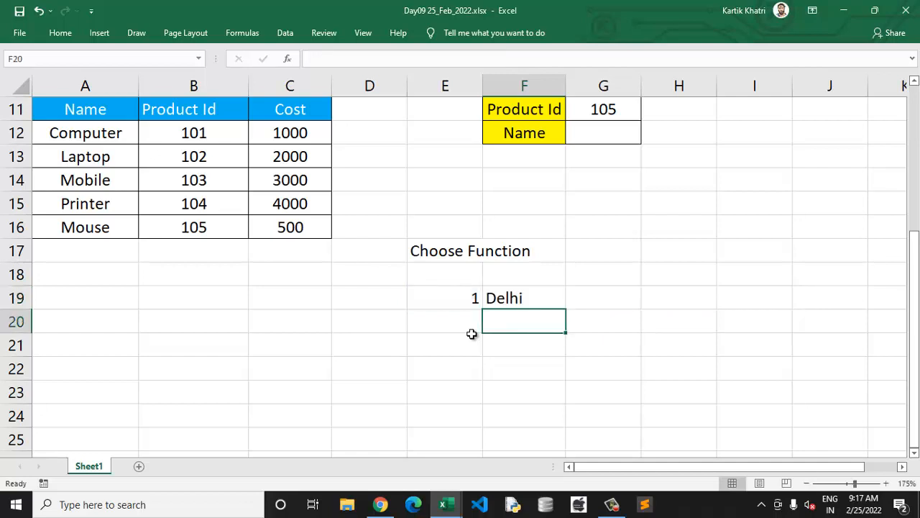
Step: Test the CHOOSE formula by setting the index in E19 to 2 and to 3
click(458, 299)
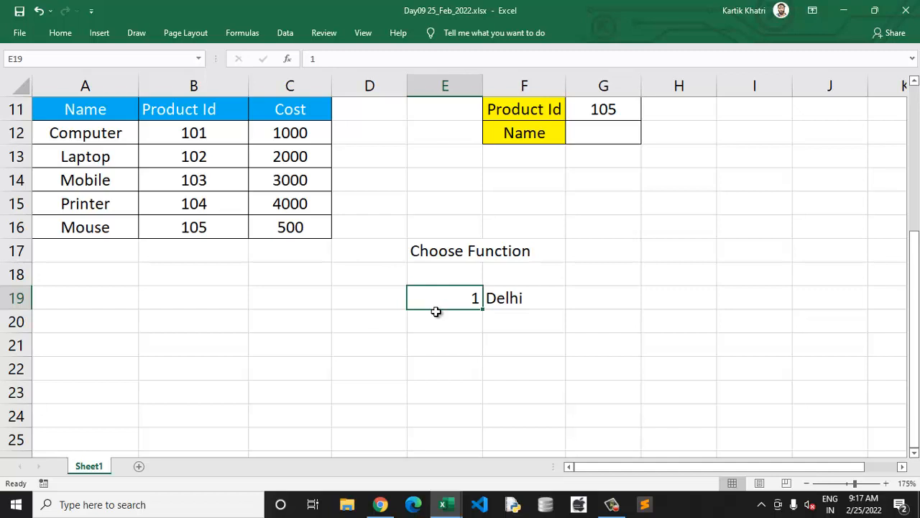
text(2)
key(Return)
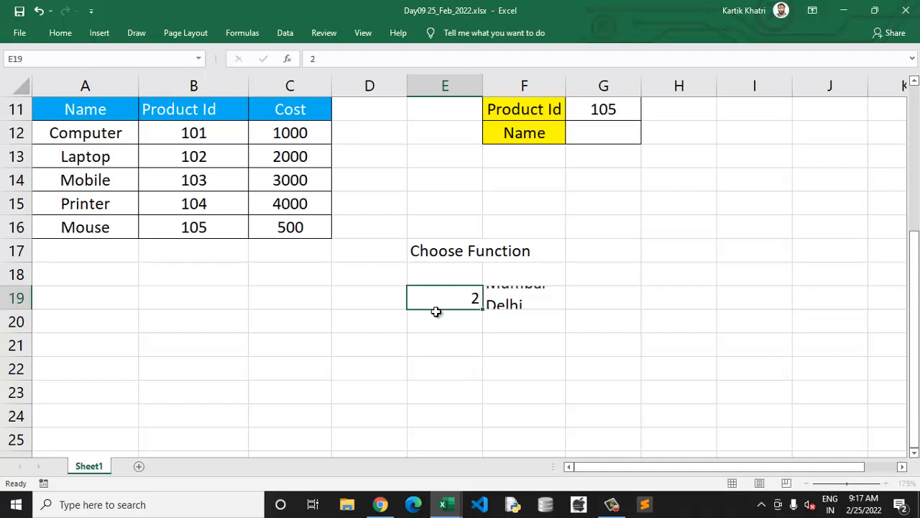
key(Up)
text(3)
key(Return)
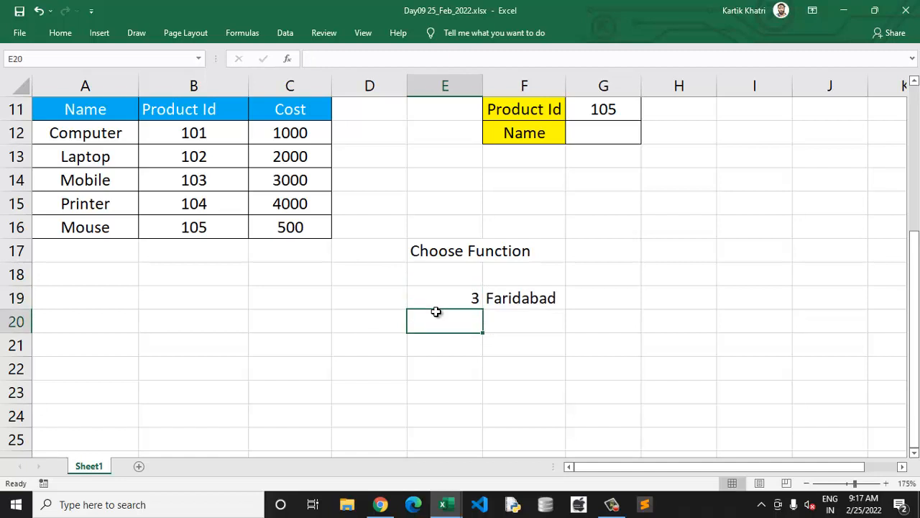
Step: Display the CHOOSE formula of F19 as text in G19 with FORMULATEXT
key(Right)
key(Right)
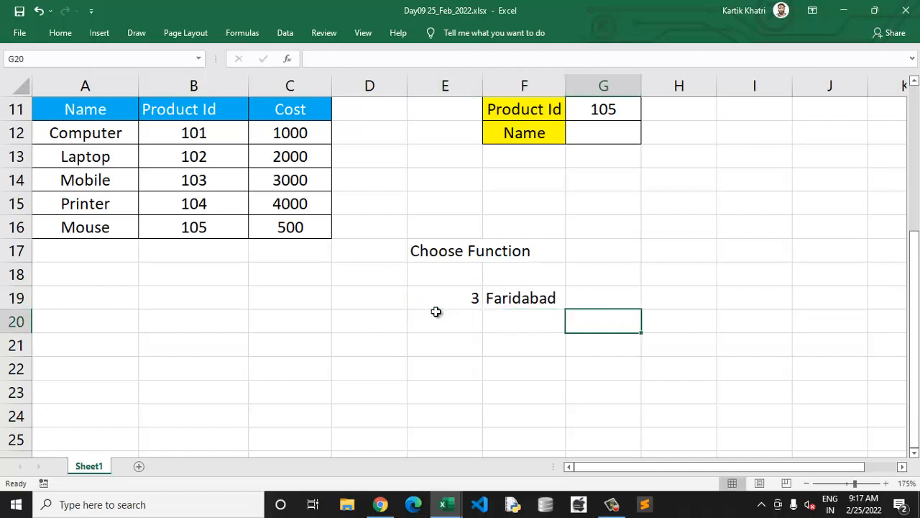
key(Up)
text(=for)
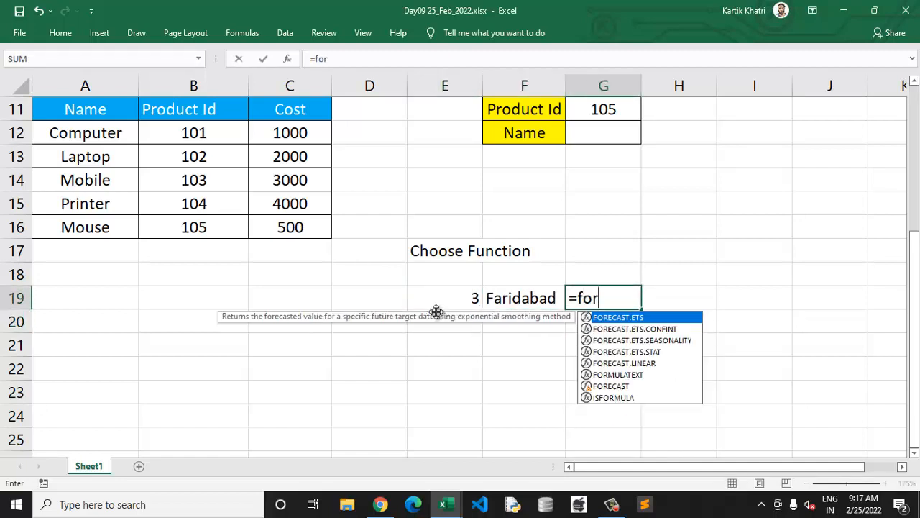
text(m)
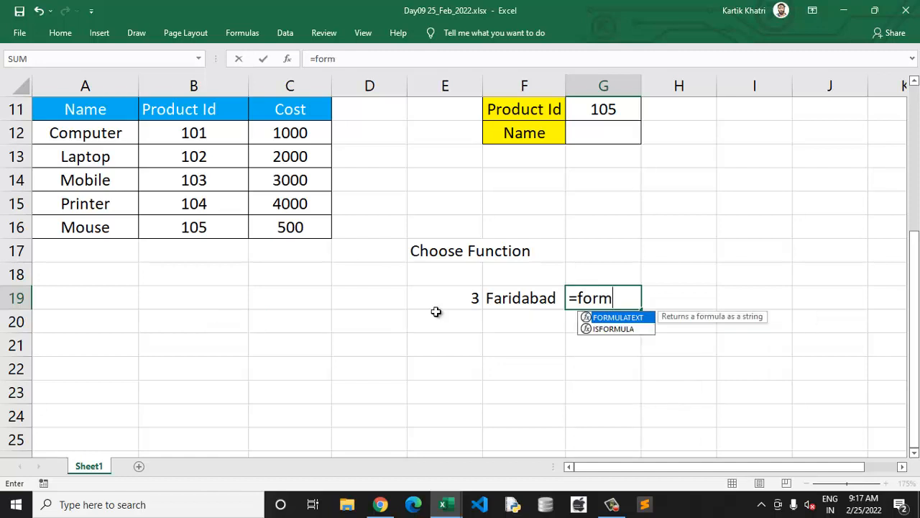
key(Tab)
key(Left)
key(Return)
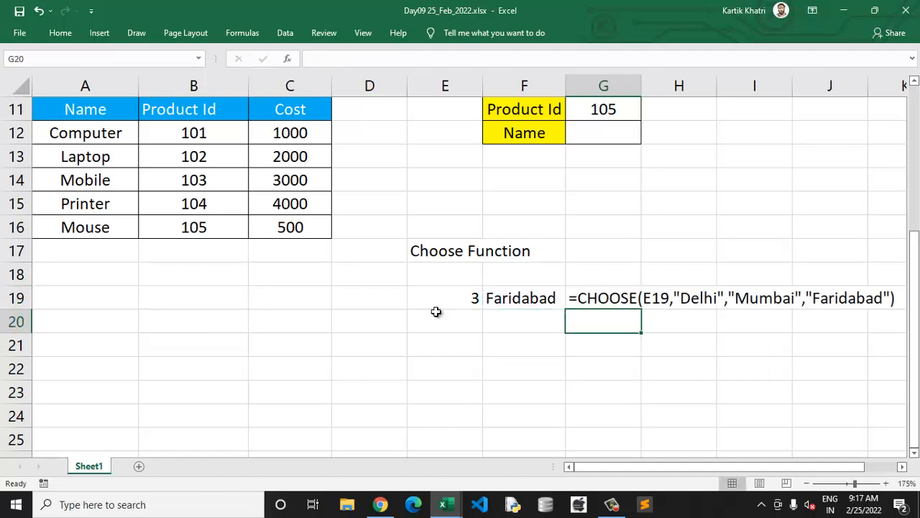
Step: Set the index number in E19 to 1
key(Up)
key(Left)
key(Left)
text(1)
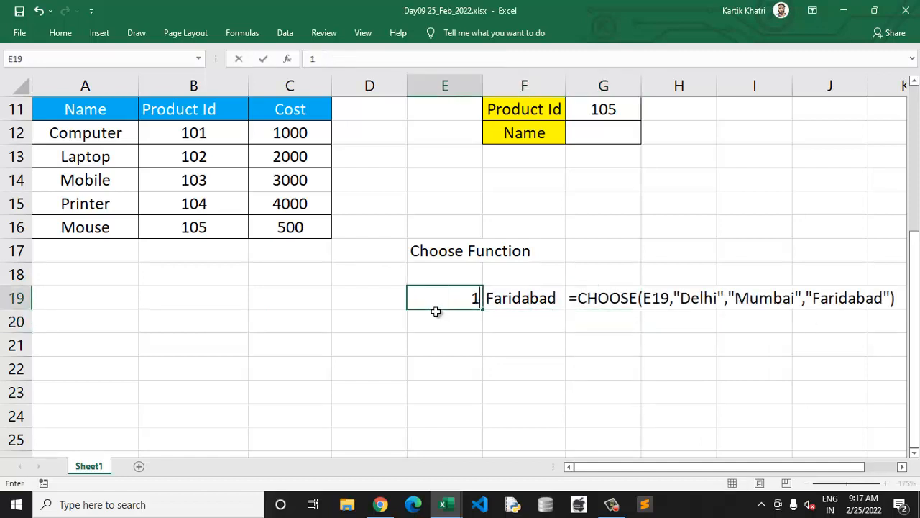
key(Return)
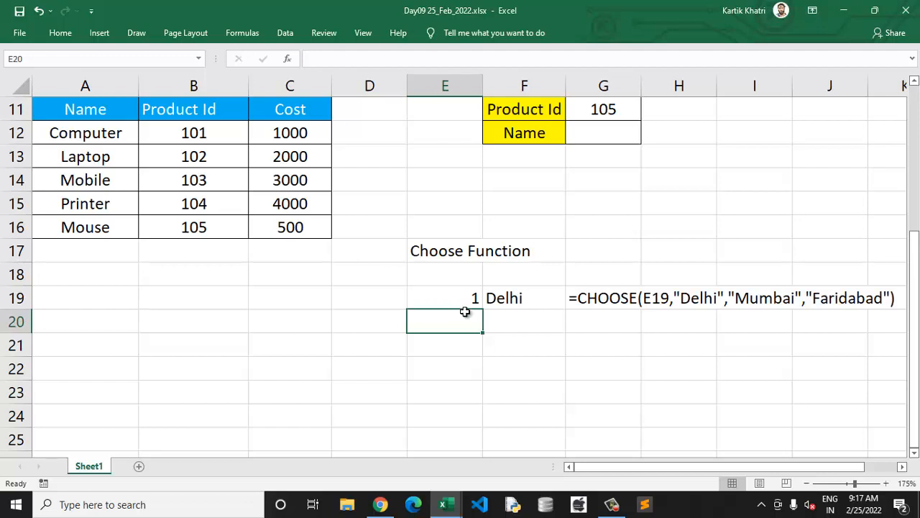
scroll(468, 308, up, 2)
click(601, 271)
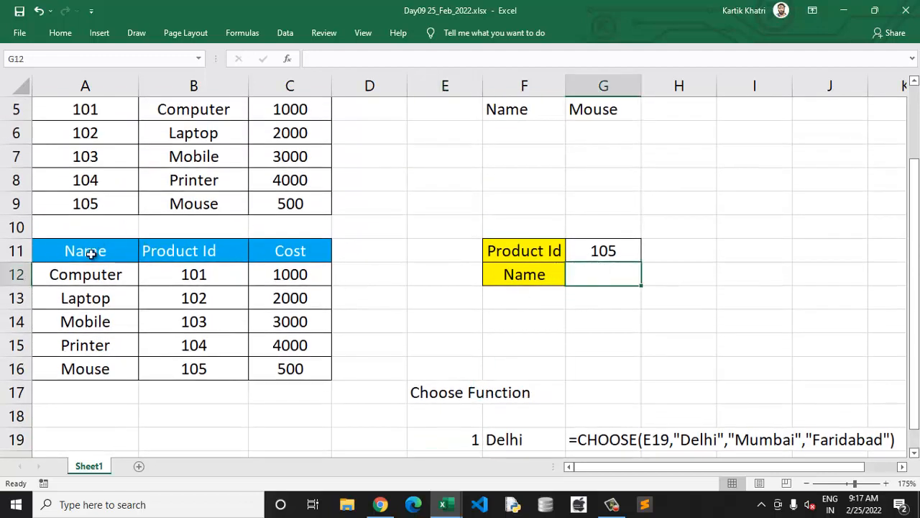
drag(108, 272, 306, 366)
click(599, 279)
text(=)
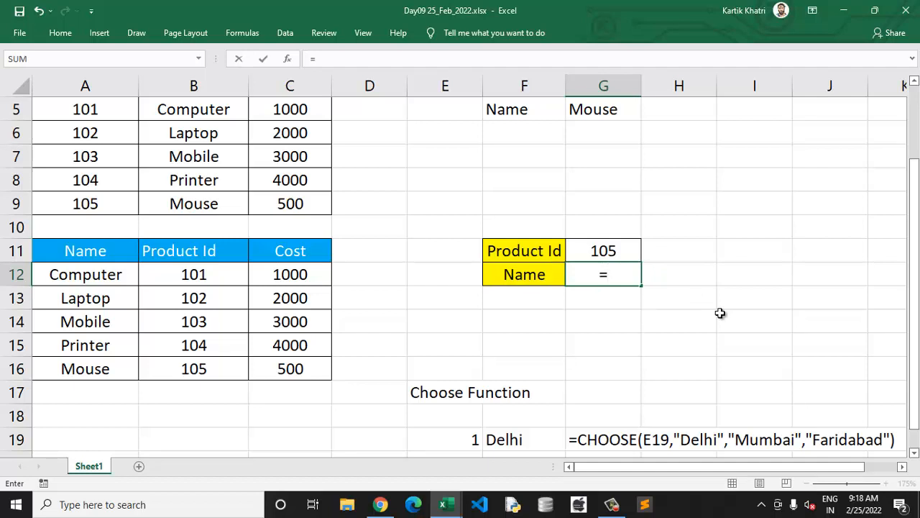
text(vl)
key(Tab)
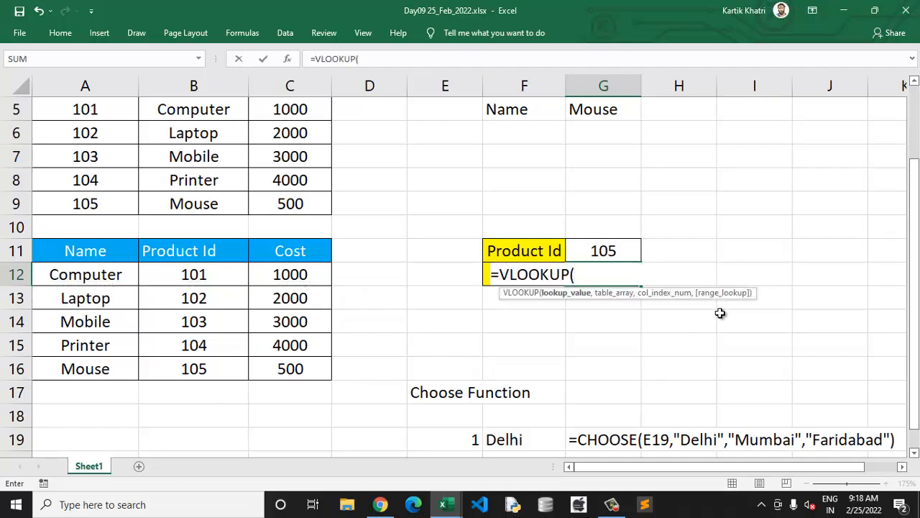
key(Escape)
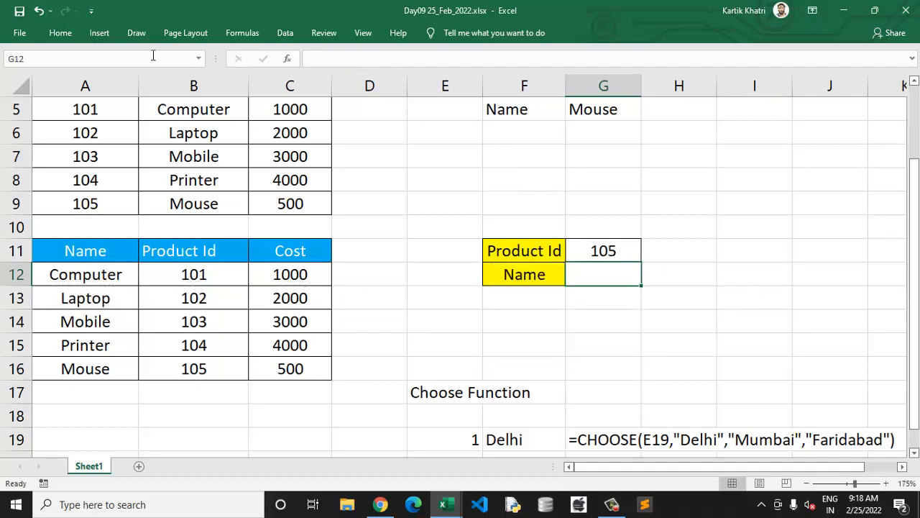
click(61, 33)
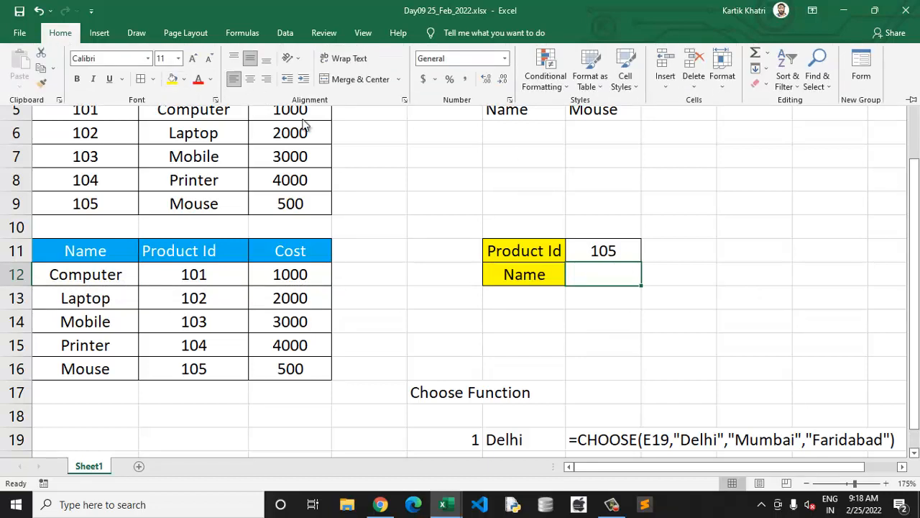
Step: In G12, start a VLOOKUP formula with G11 as the lookup value and a nested CHOOSE with index array {1,2} as the table array
click(593, 275)
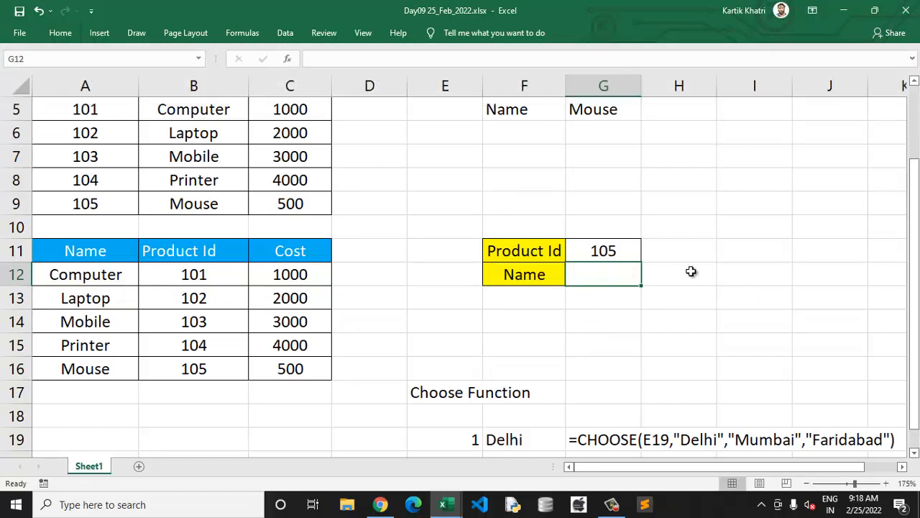
text(=vl)
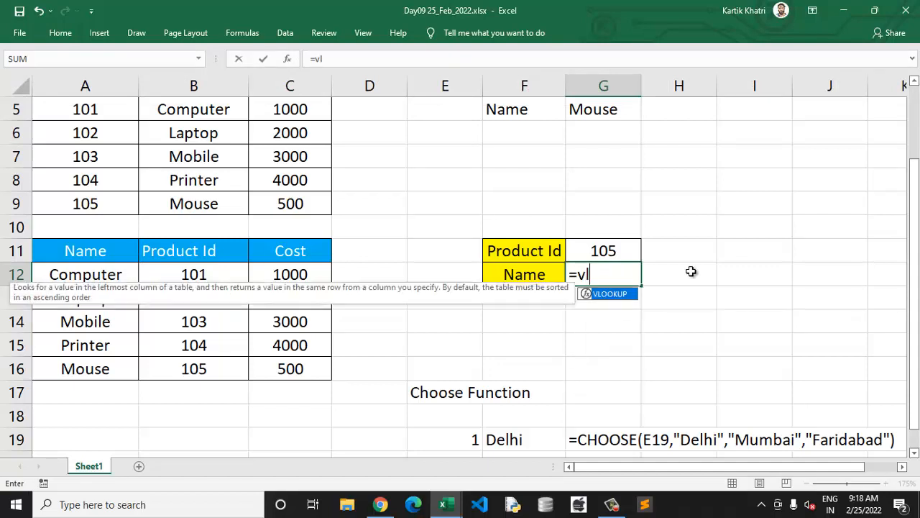
key(Tab)
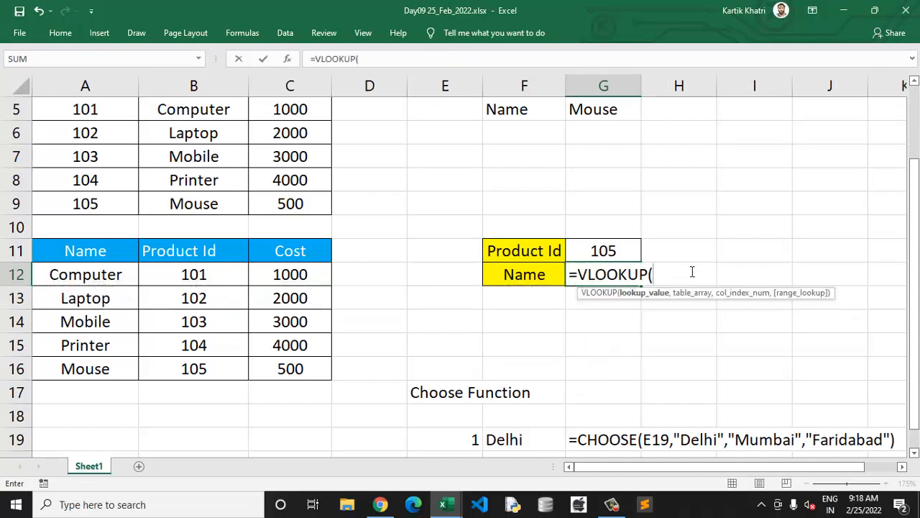
key(Up)
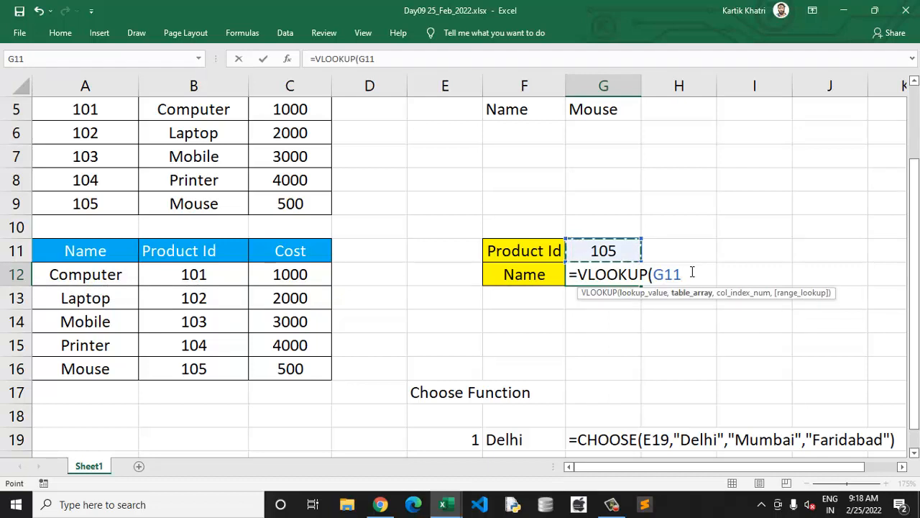
text(,)
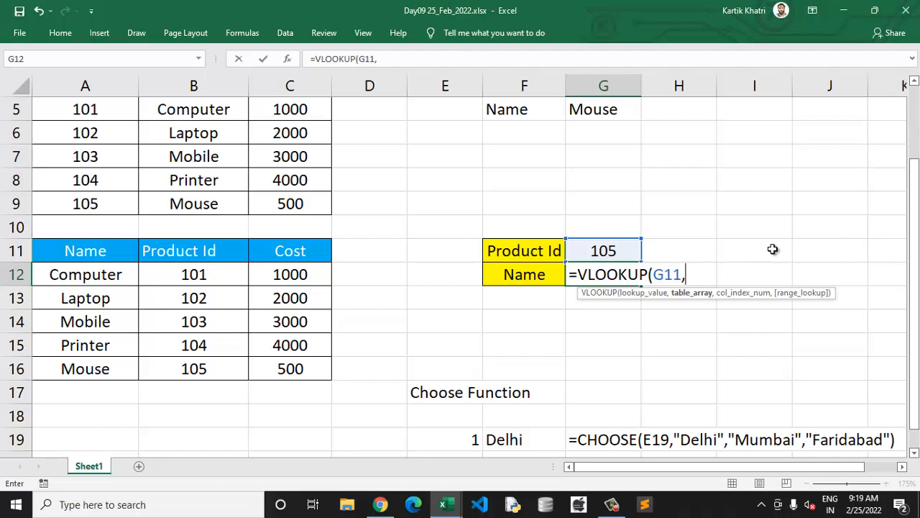
text(cho)
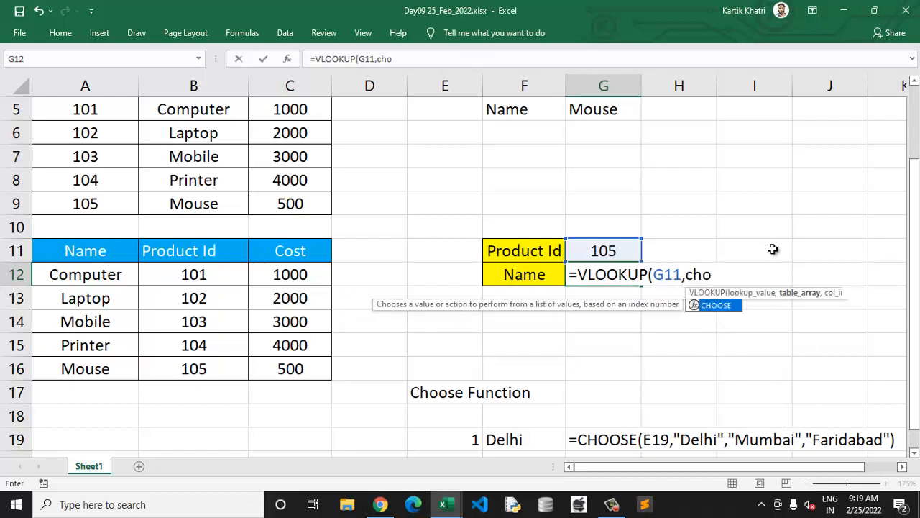
key(Tab)
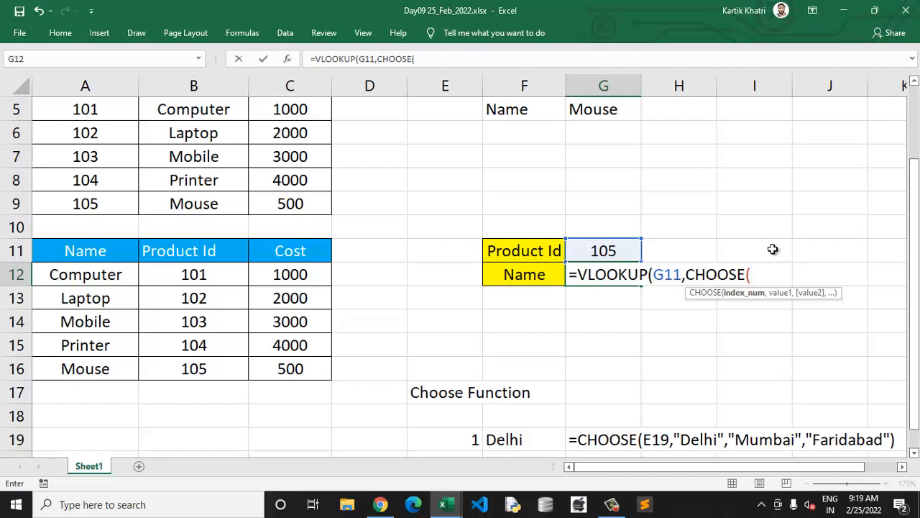
text({1,2},)
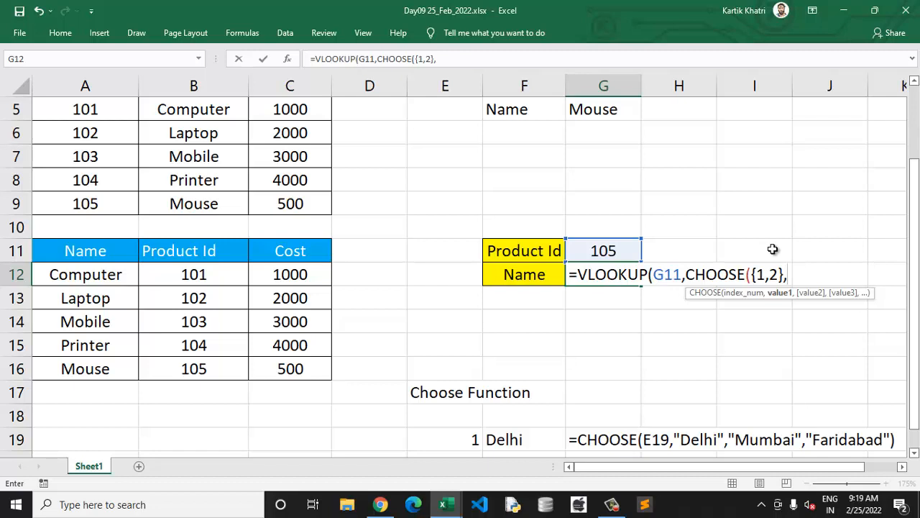
Step: Complete the G12 formula with B12:B16 and A12:A16 as the CHOOSE values, column index 2 and range lookup 0, accepting the bracket correction
drag(218, 268, 217, 368)
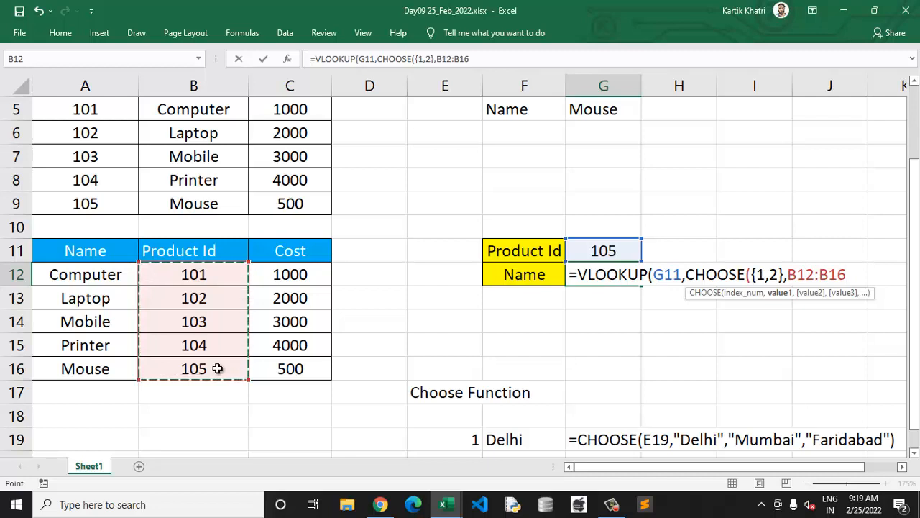
text(,)
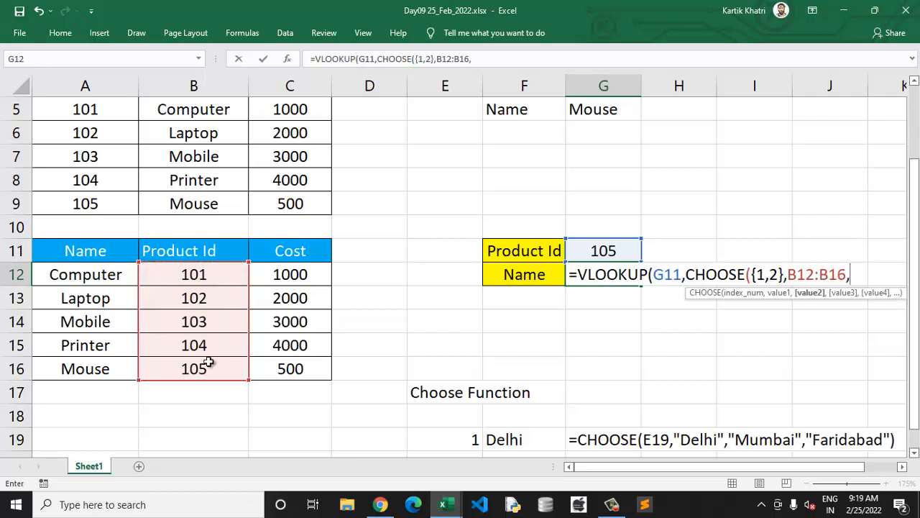
click(110, 273)
drag(110, 273, 94, 365)
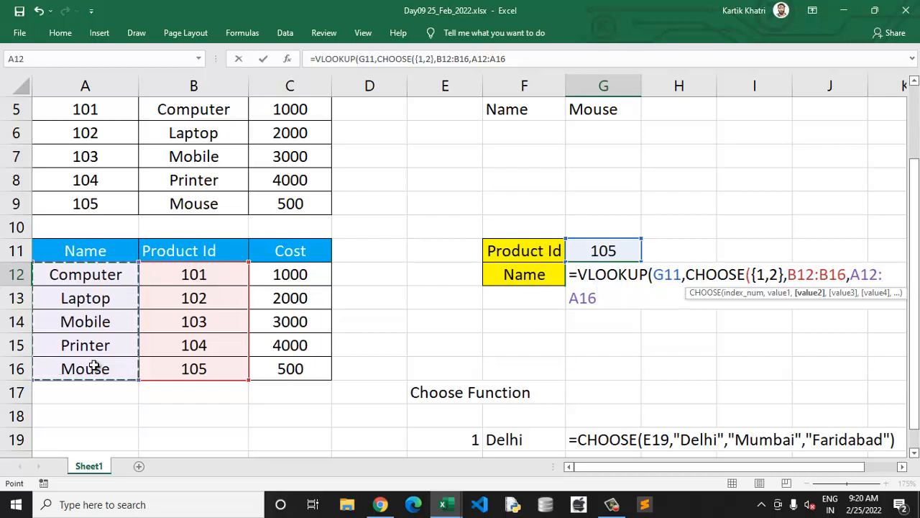
text())
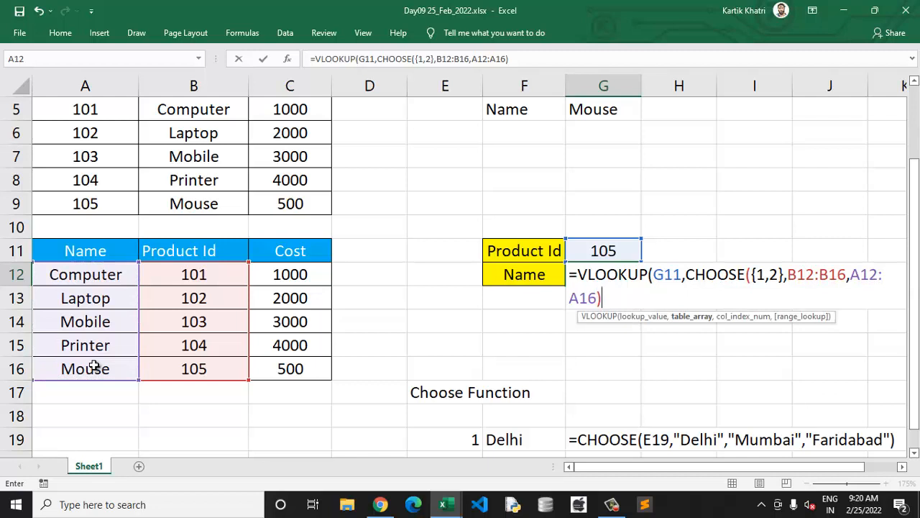
text(,)
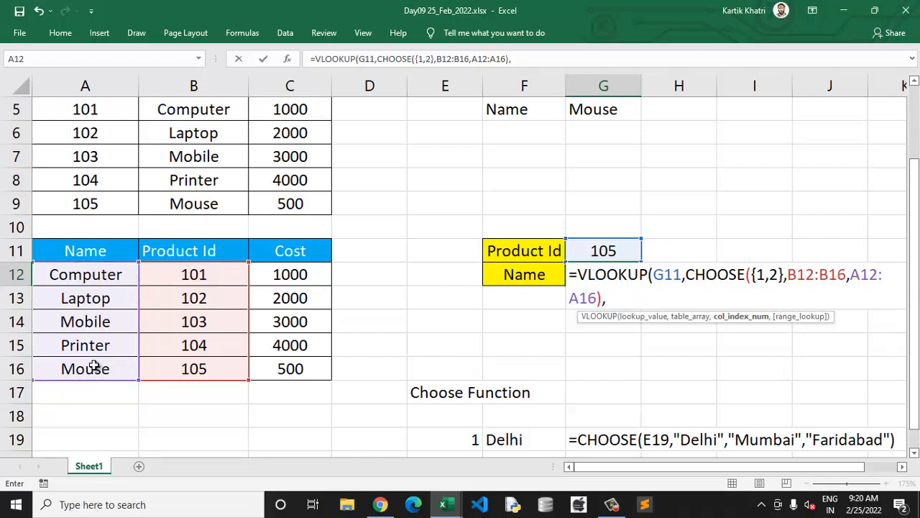
text(2,)
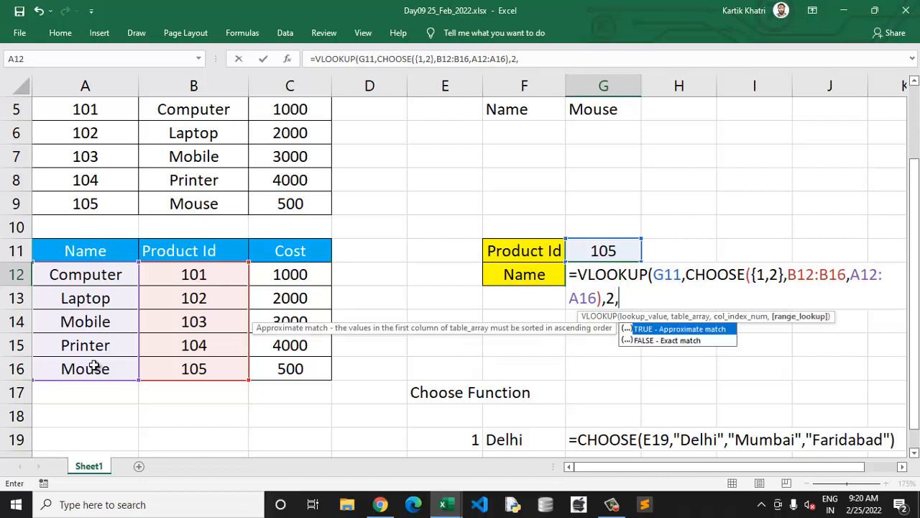
text(0)
key(Return)
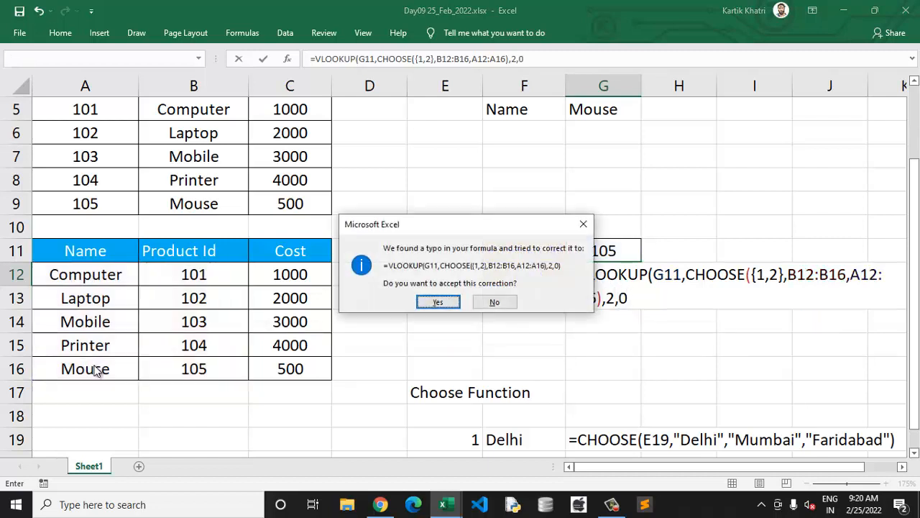
key(Return)
Step: Examine the Product Id column of the lower table and the reverse lookup formula in G12
key(Up)
key(Up)
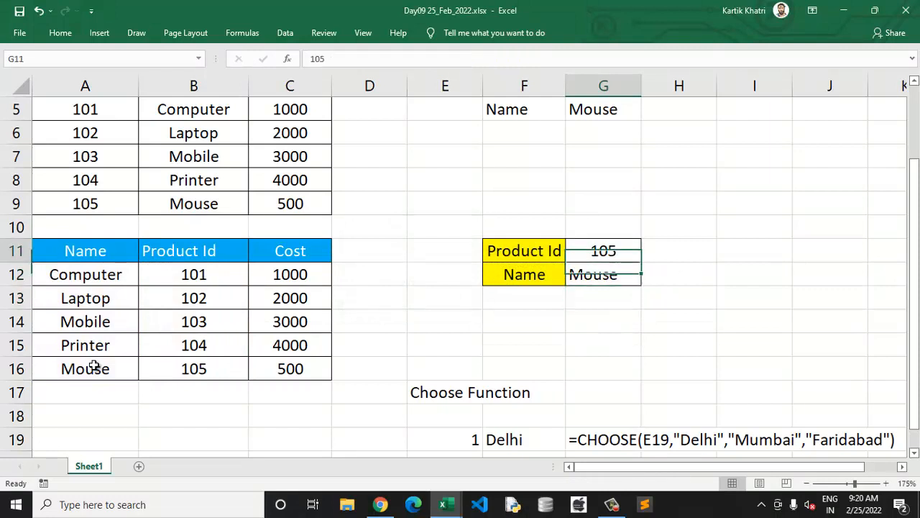
key(Left)
key(Left)
key(Left)
key(Left)
key(Left)
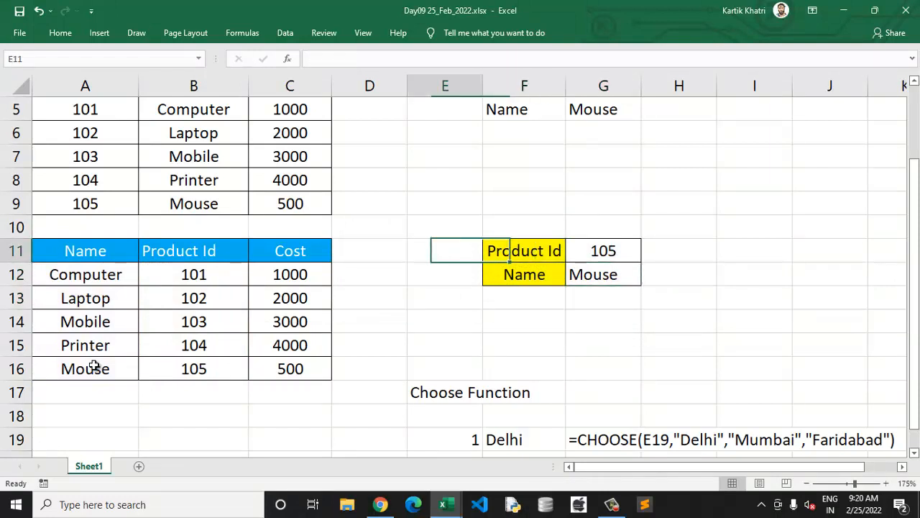
key(Down)
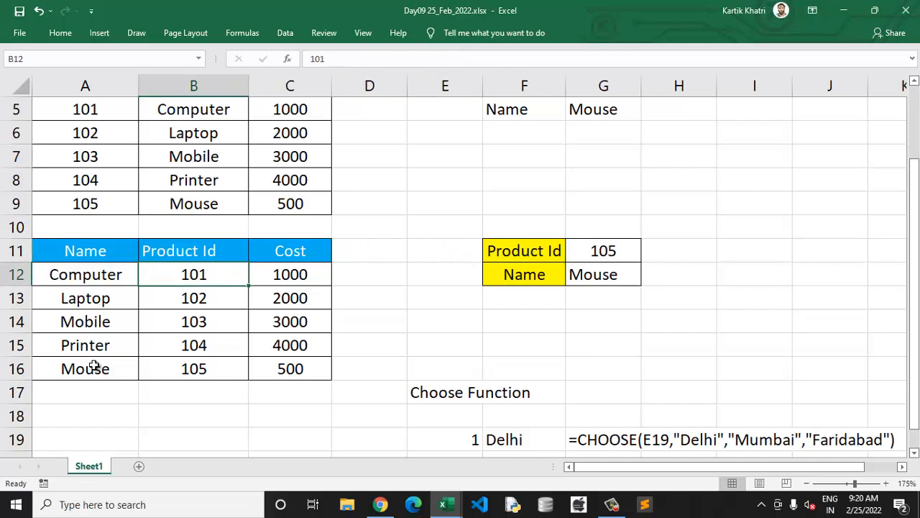
key(Right)
key(Right)
key(Right)
key(Right)
key(Right)
key(Right)
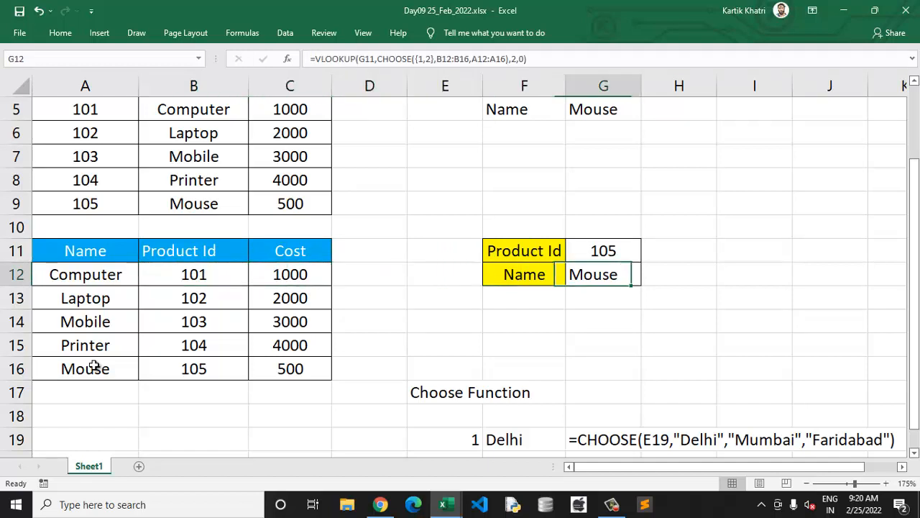
Step: Test the reverse lookup by setting the Product Id in G11 to 104 and to 103
key(Up)
key(Up)
key(Left)
key(Down)
text(1)
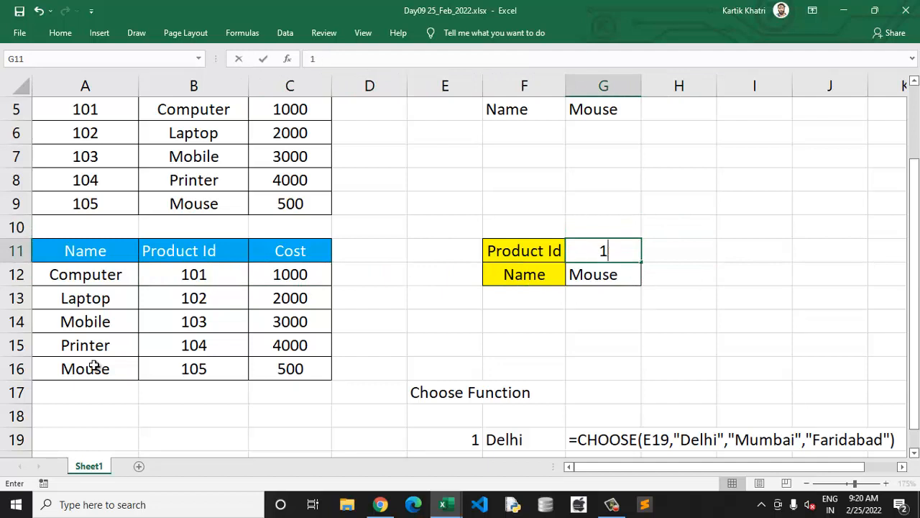
text(04)
key(Return)
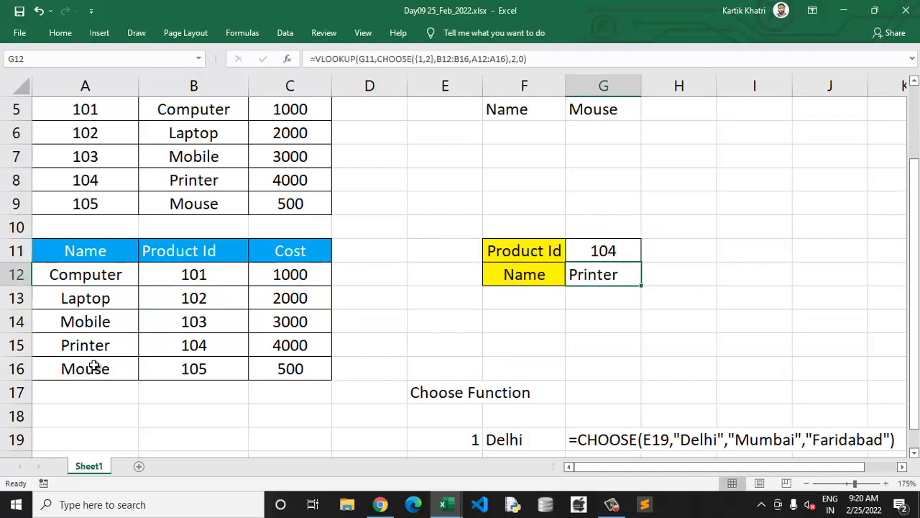
key(Up)
text(1)
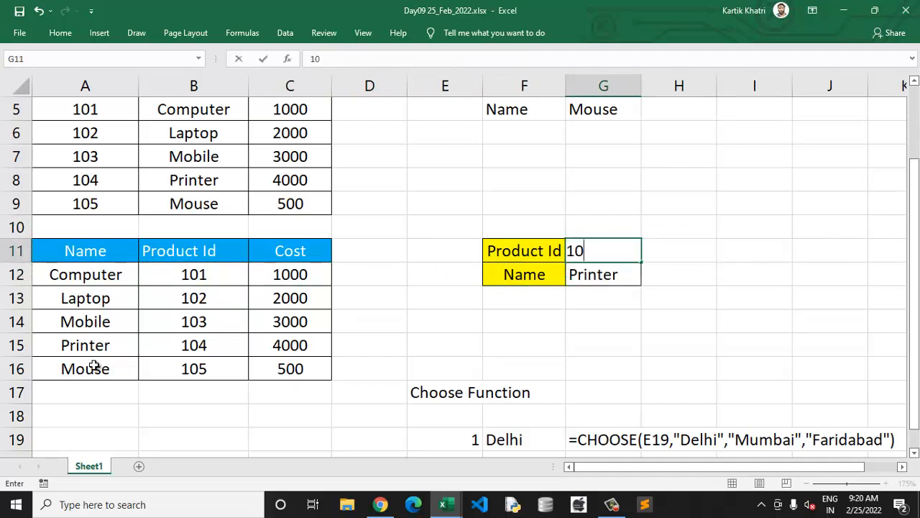
key(Return)
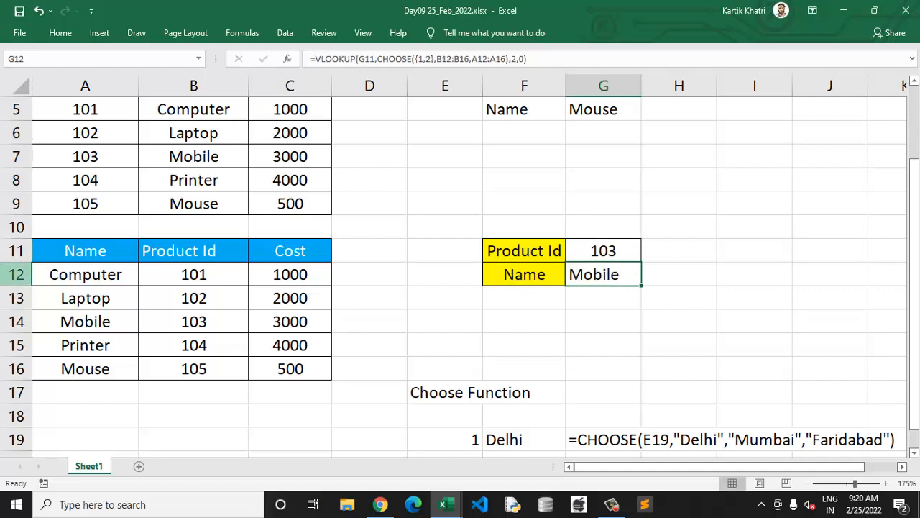
Step: Open the recent Feb-21 Certificate List workbook and dismiss the circular reference warning
click(21, 34)
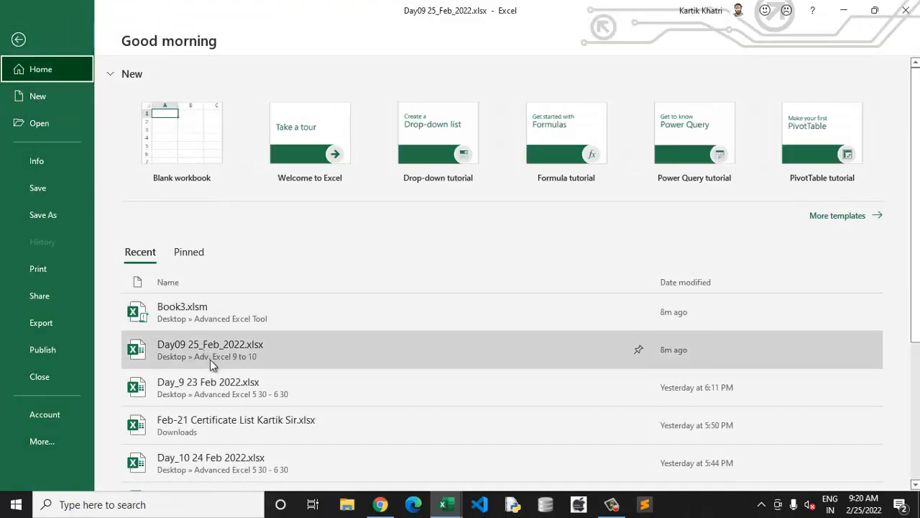
scroll(216, 367, down, 1)
click(223, 389)
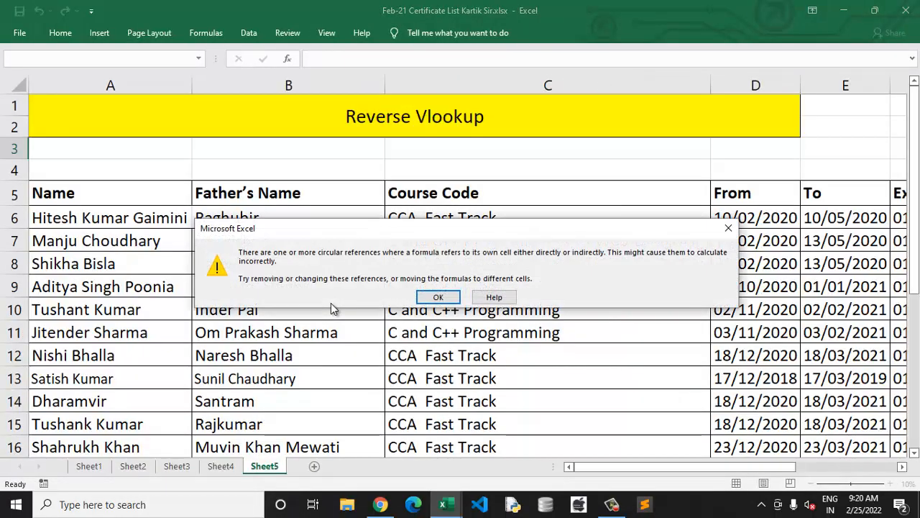
click(438, 297)
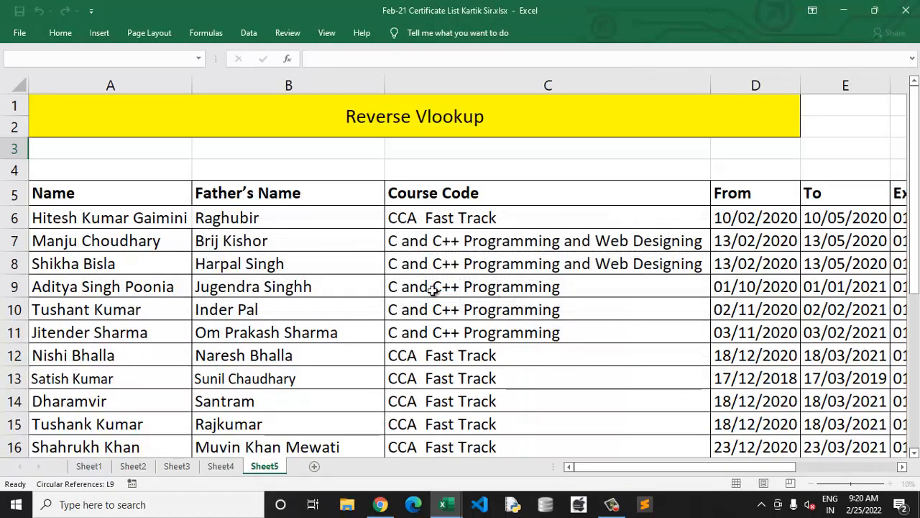
Step: Examine the Reg. No, Course Code, Father's Name and Name columns on Sheet5 and the Reg. No lookup table beside them
scroll(407, 270, down, 3)
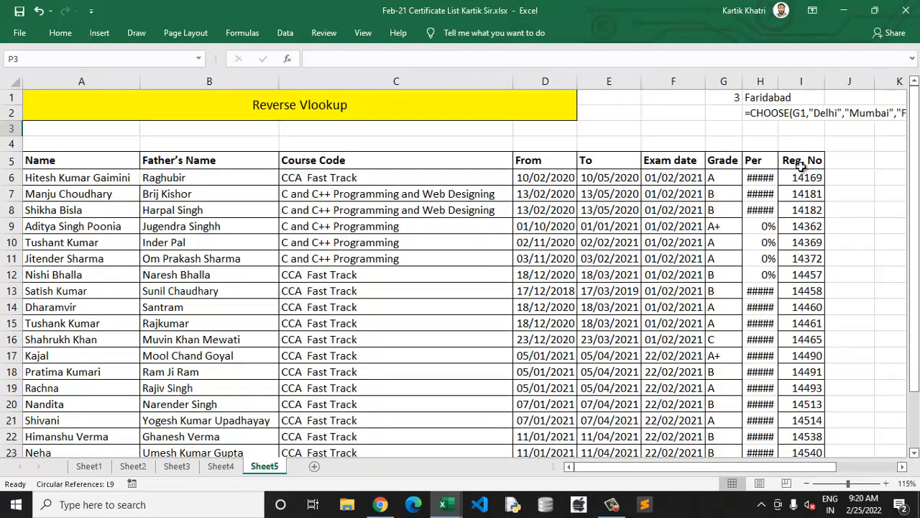
drag(807, 166, 828, 358)
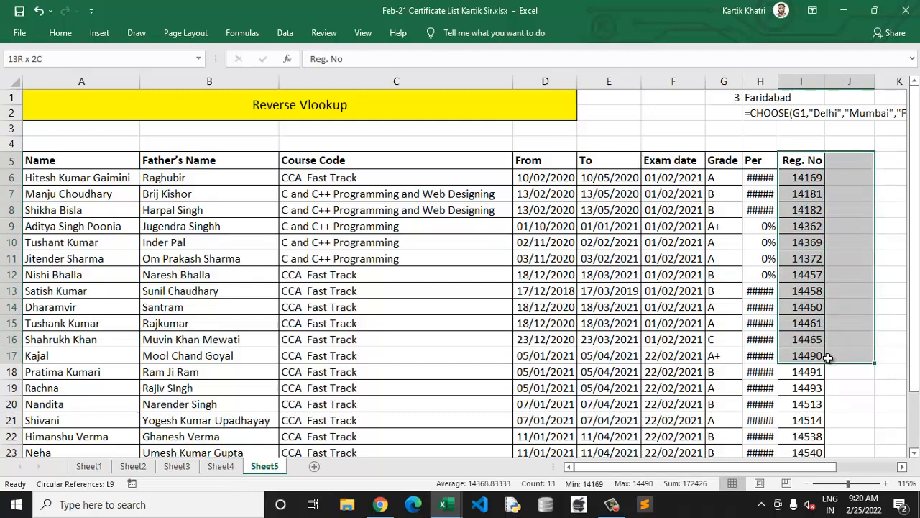
click(822, 291)
drag(800, 180, 822, 367)
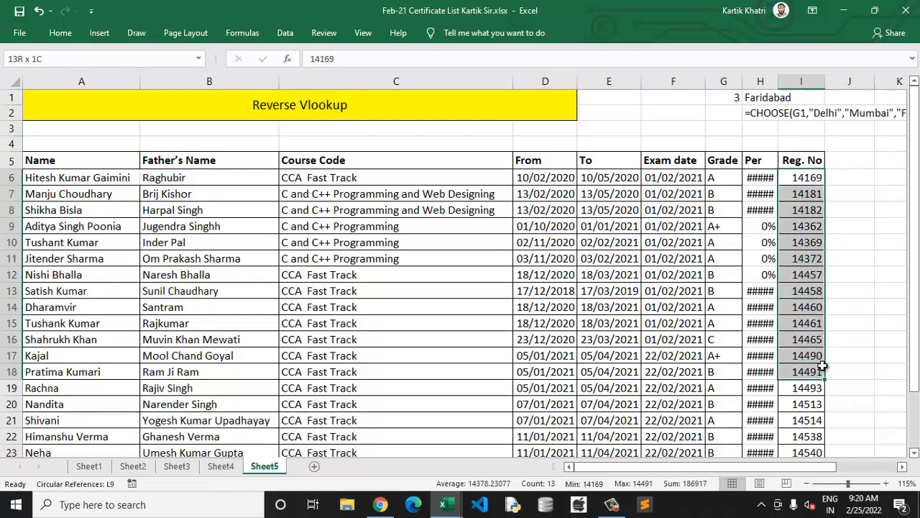
click(813, 242)
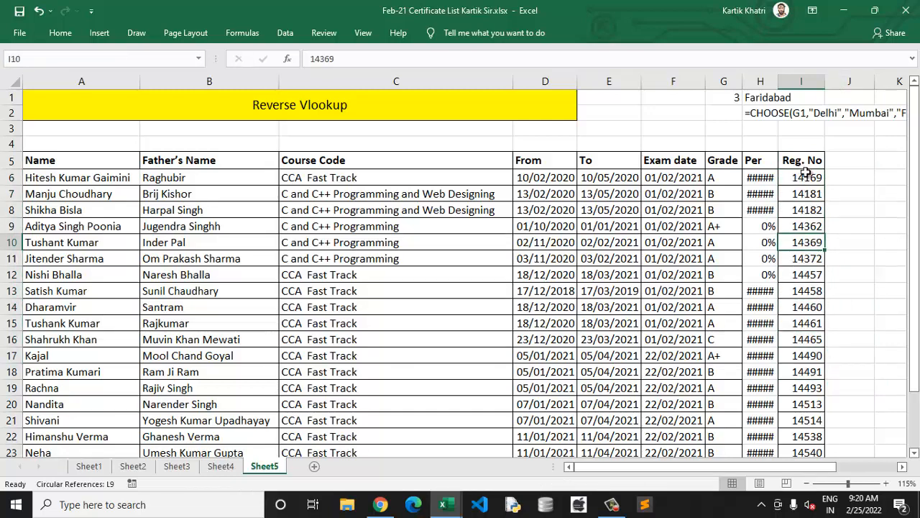
drag(805, 162, 818, 384)
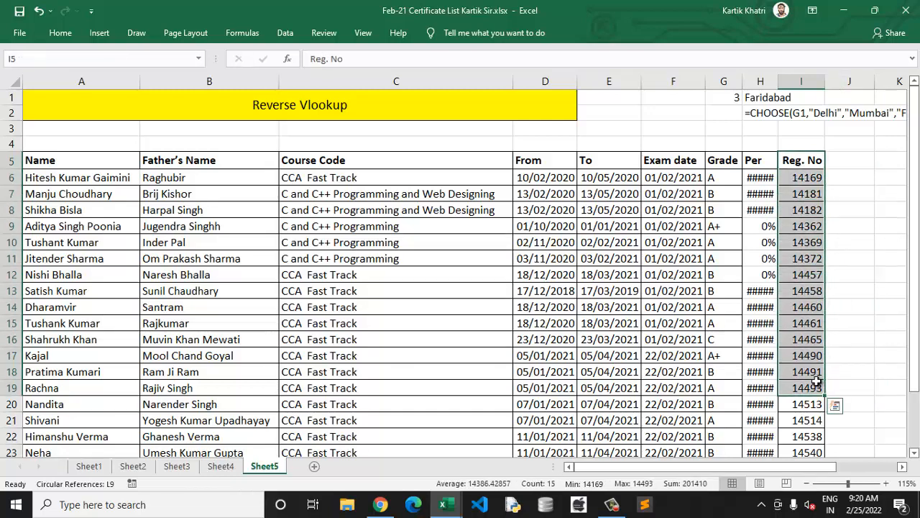
click(726, 164)
drag(802, 163, 815, 404)
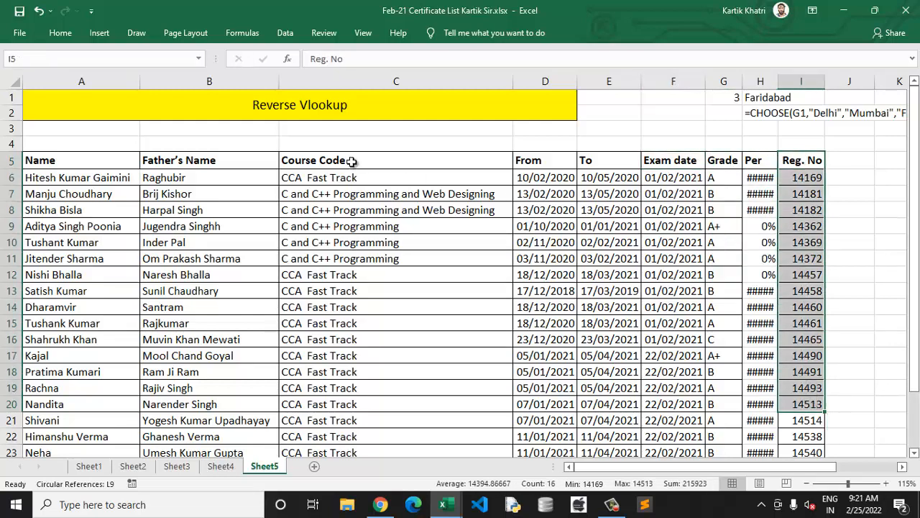
drag(353, 160, 351, 339)
drag(220, 162, 205, 323)
drag(84, 164, 68, 285)
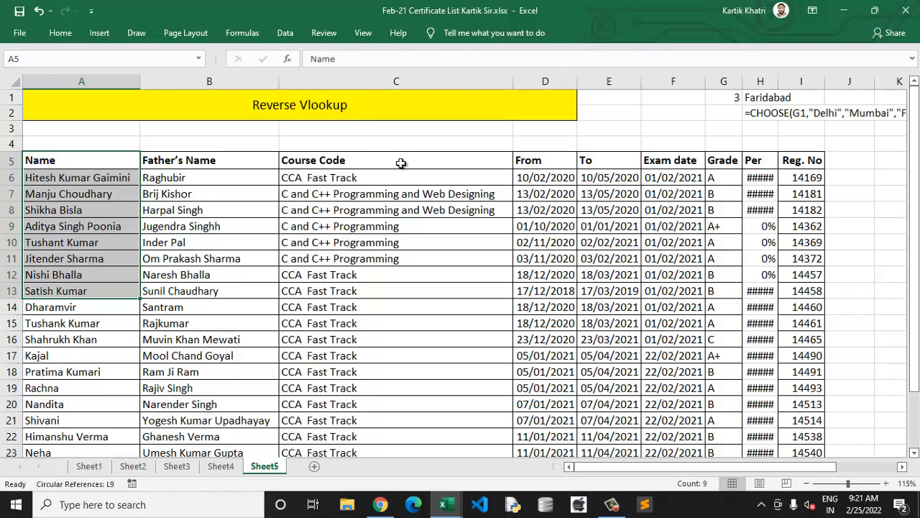
scroll(403, 164, down, 4)
scroll(401, 163, down, 1)
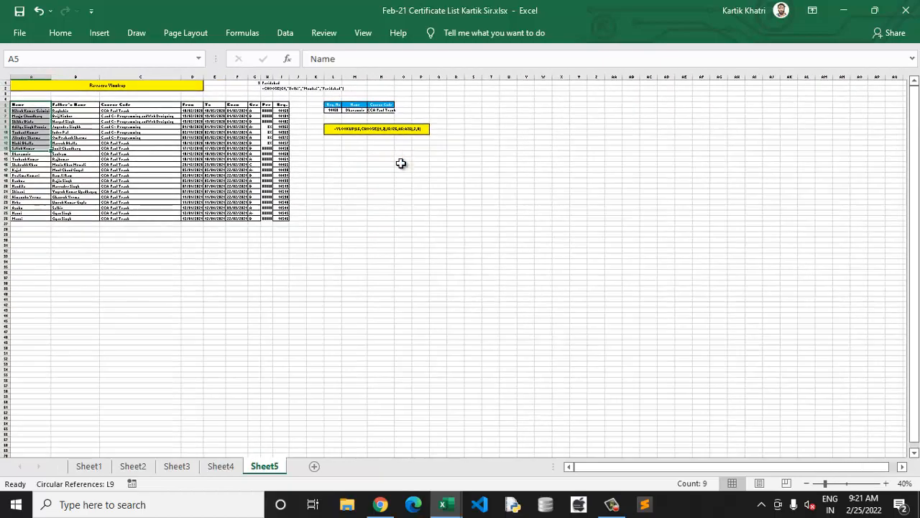
scroll(401, 163, up, 4)
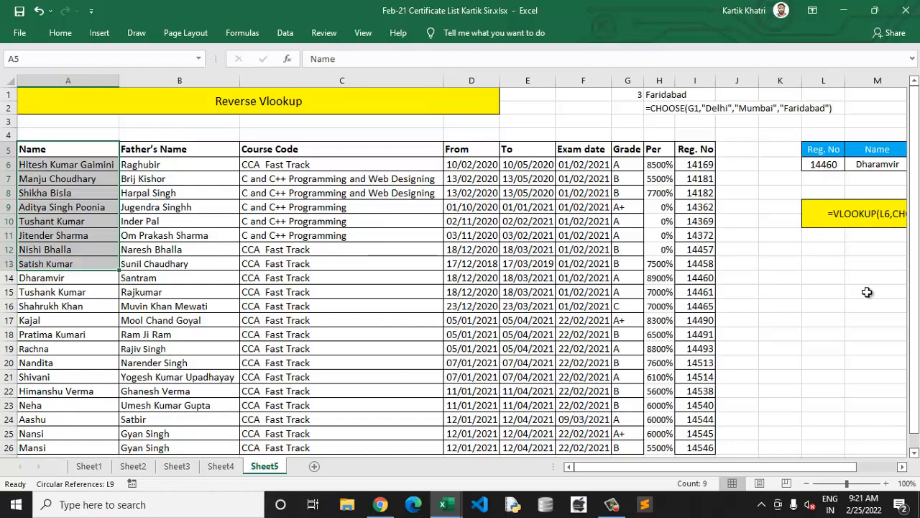
Step: Copy the Reg. No from I17 of the certificate list into the lookup cell L6
scroll(787, 290, down, 1)
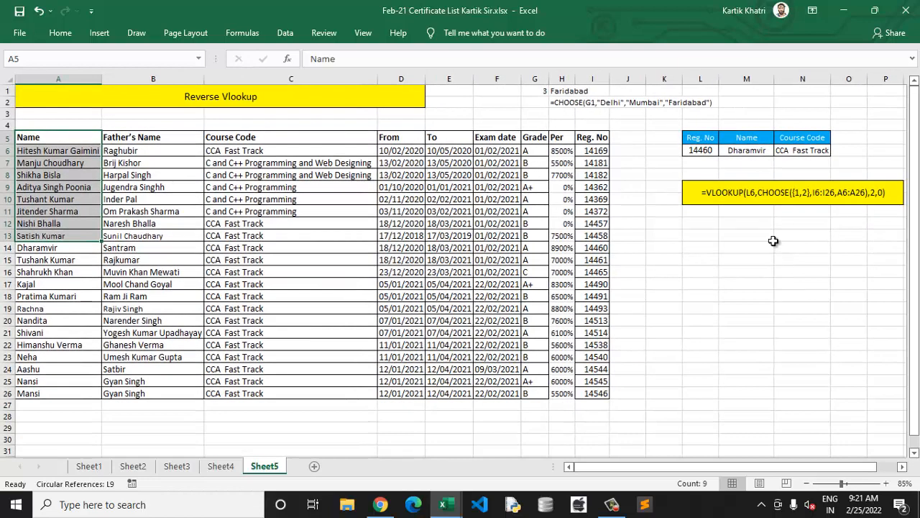
click(701, 151)
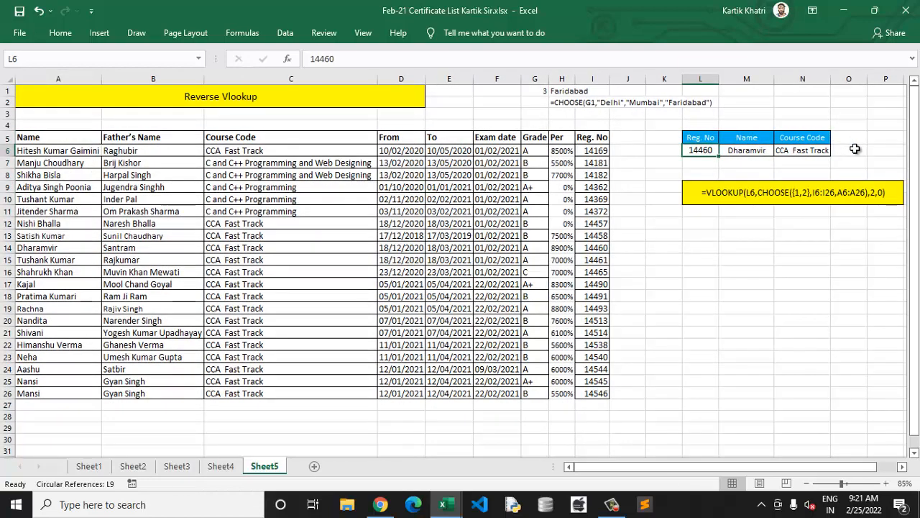
click(602, 284)
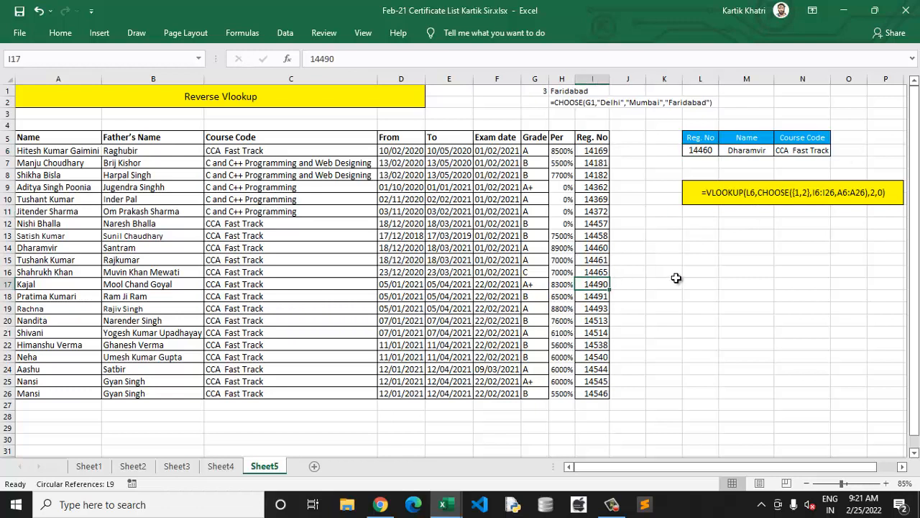
key(ctrl+c)
click(700, 151)
key(ctrl+v)
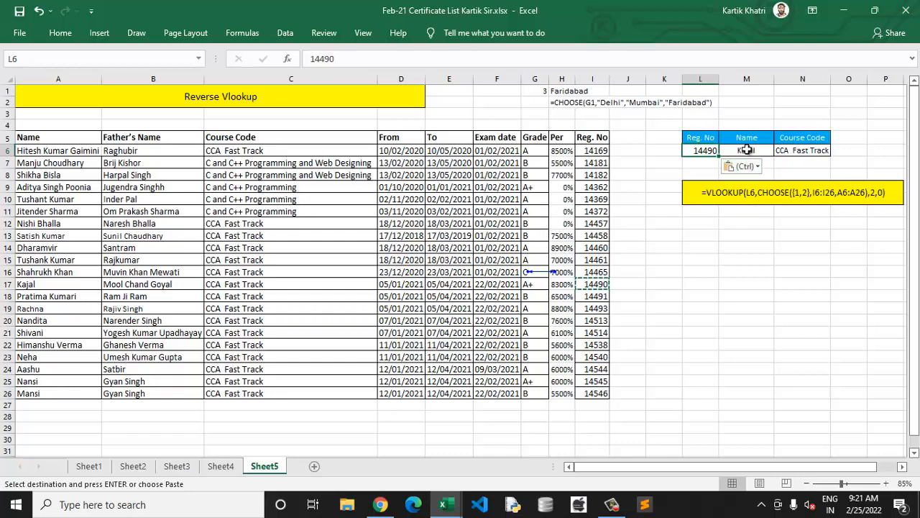
Step: Clear the existing Name and Course Code formulas from M6:N6
drag(748, 150, 818, 150)
key(Escape)
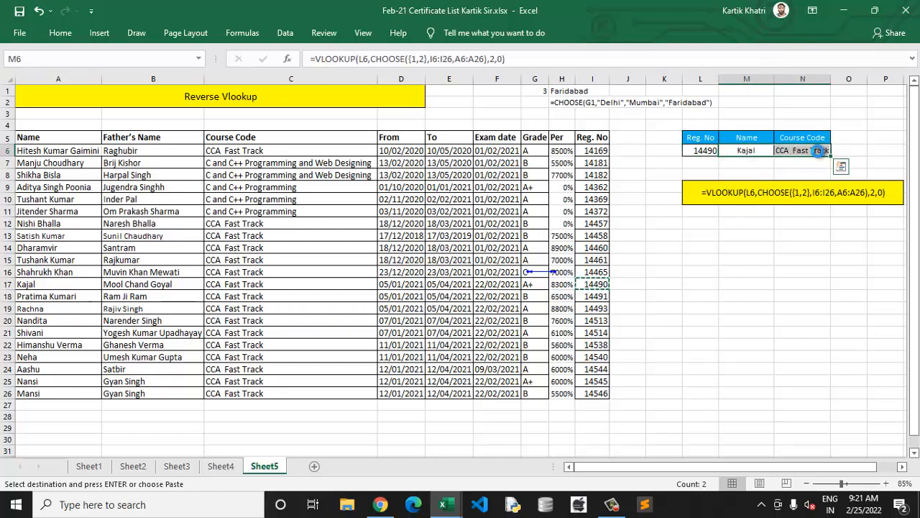
key(Delete)
Step: Start a VLOOKUP in M6 with L6 as the lookup value and CHOOSE with index array {1,2} as the table array
scroll(801, 288, up, 6)
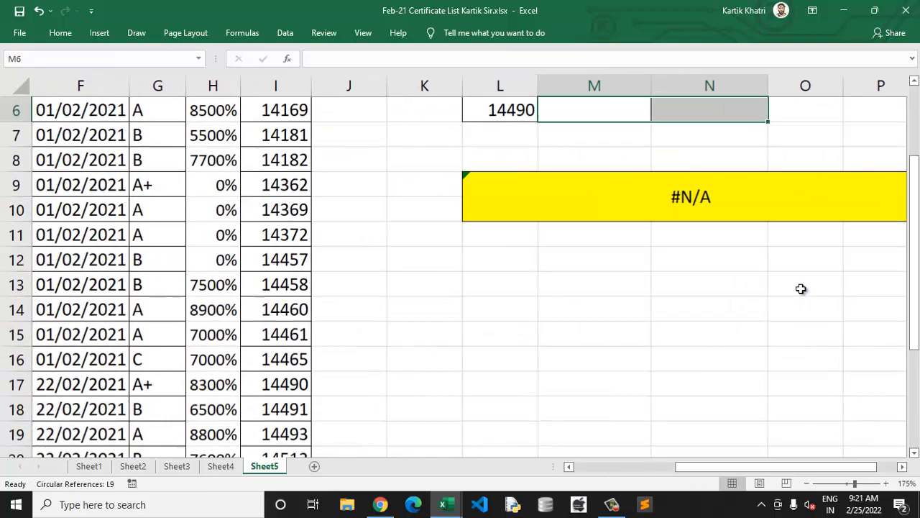
scroll(801, 288, up, 2)
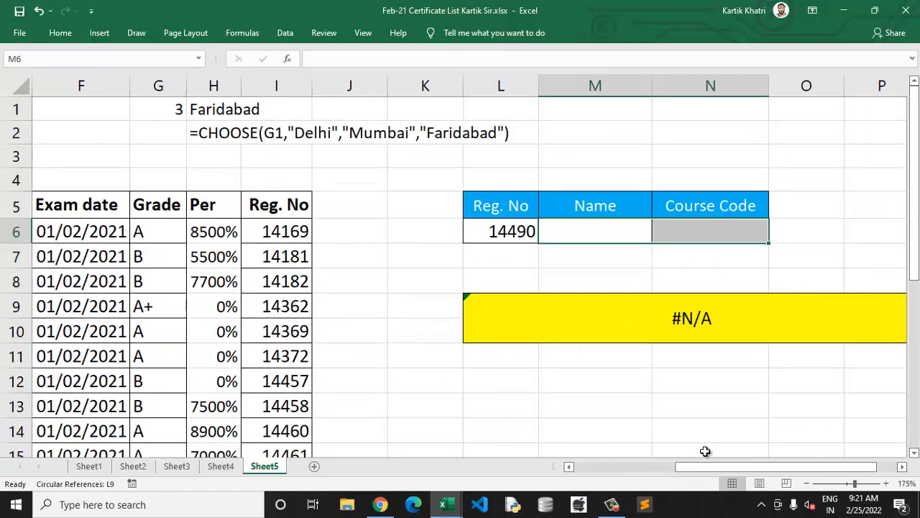
drag(748, 466, 784, 466)
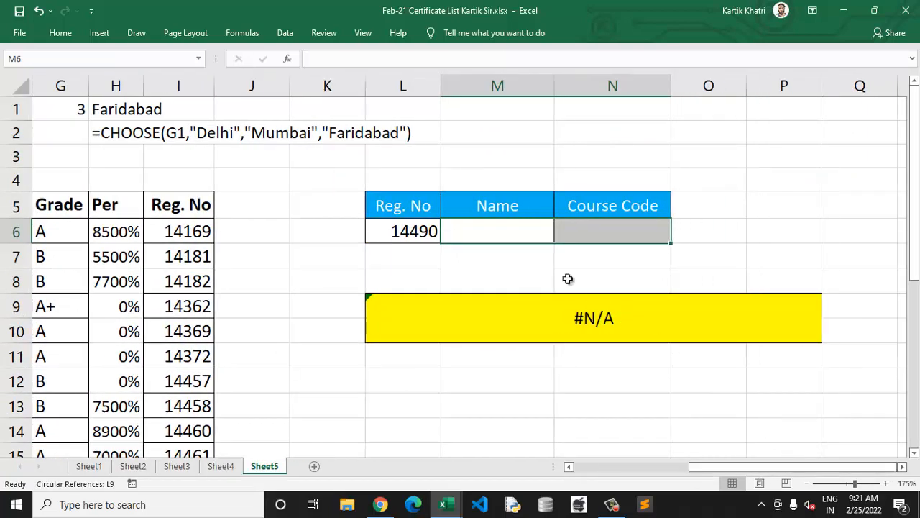
click(529, 231)
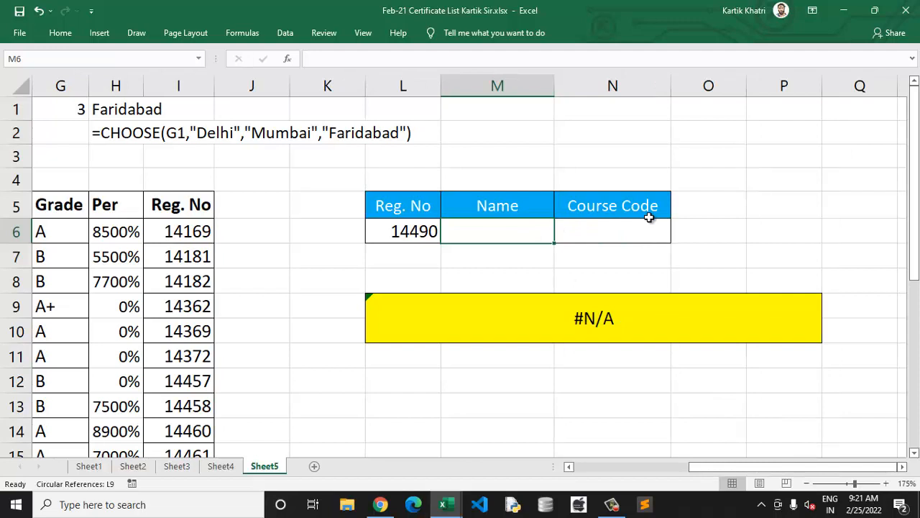
text(=vlookup()
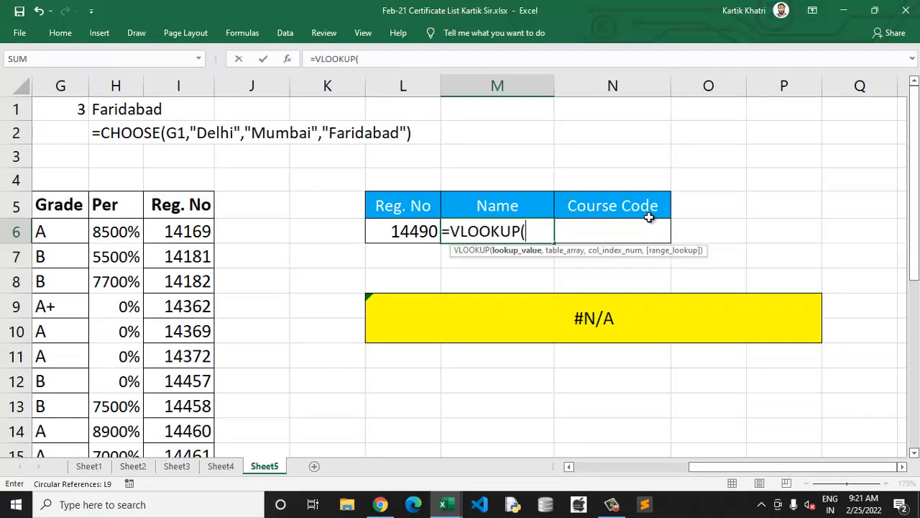
key(Left)
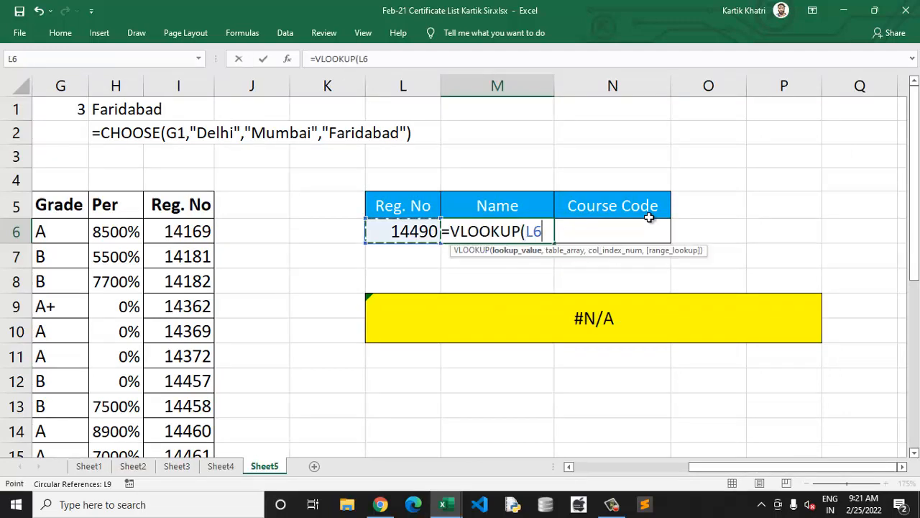
text(,)
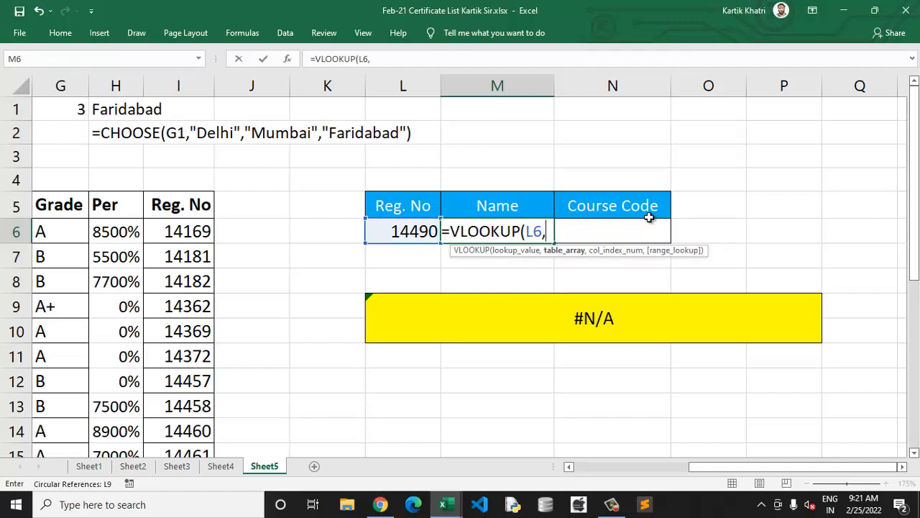
text(cho)
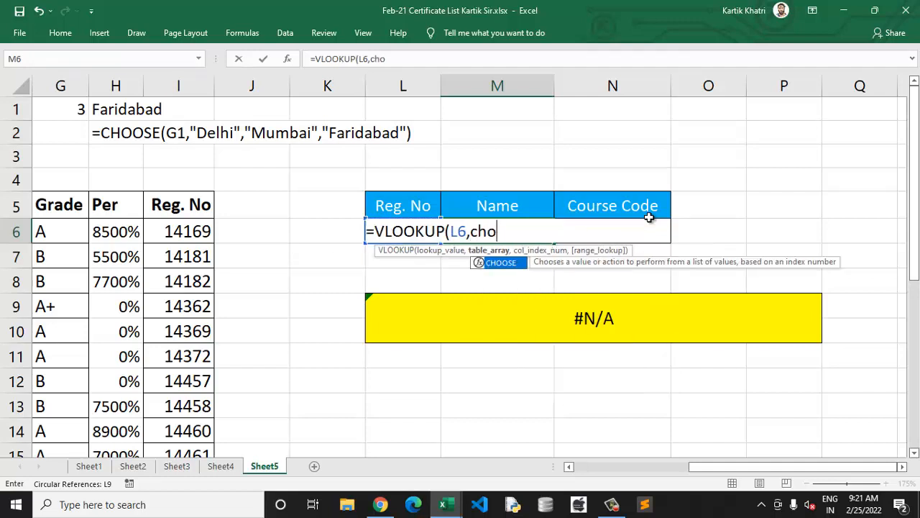
key(Tab)
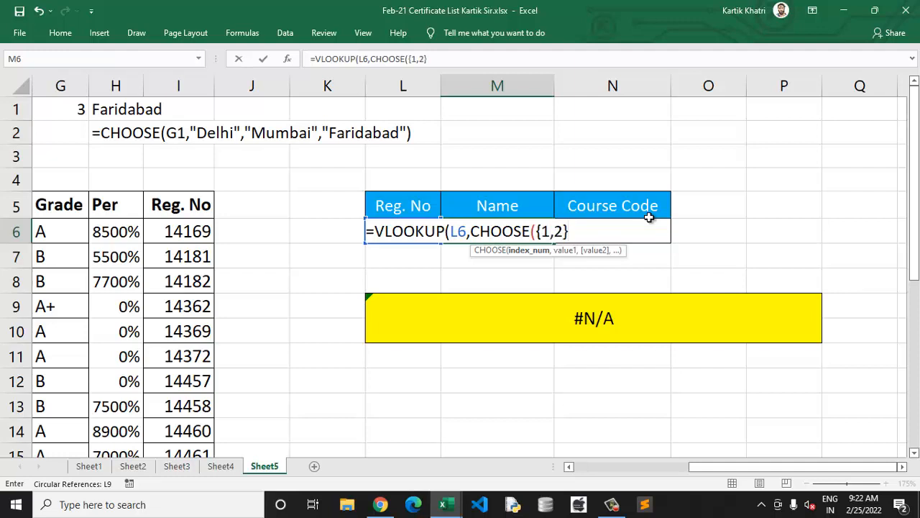
text(,)
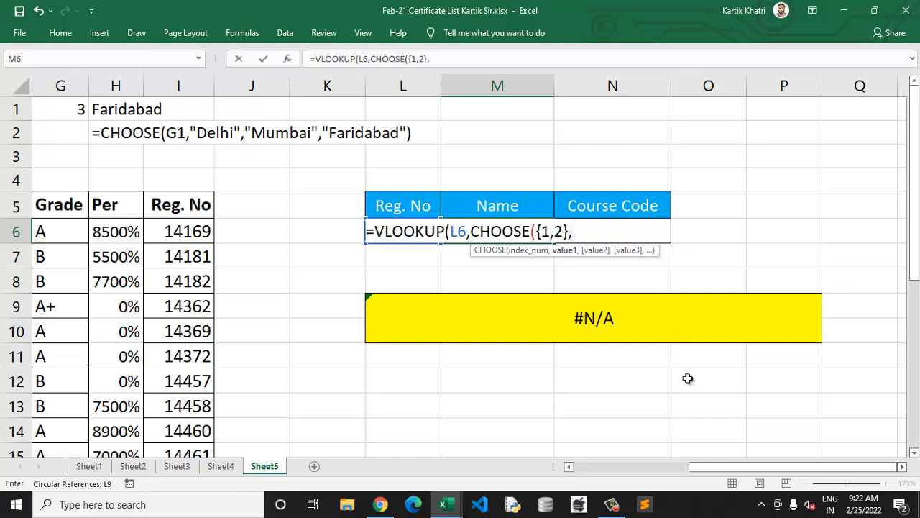
Step: Add the Reg. No range I6:I26 as the first CHOOSE value in the M6 formula
drag(727, 466, 608, 466)
drag(738, 466, 790, 460)
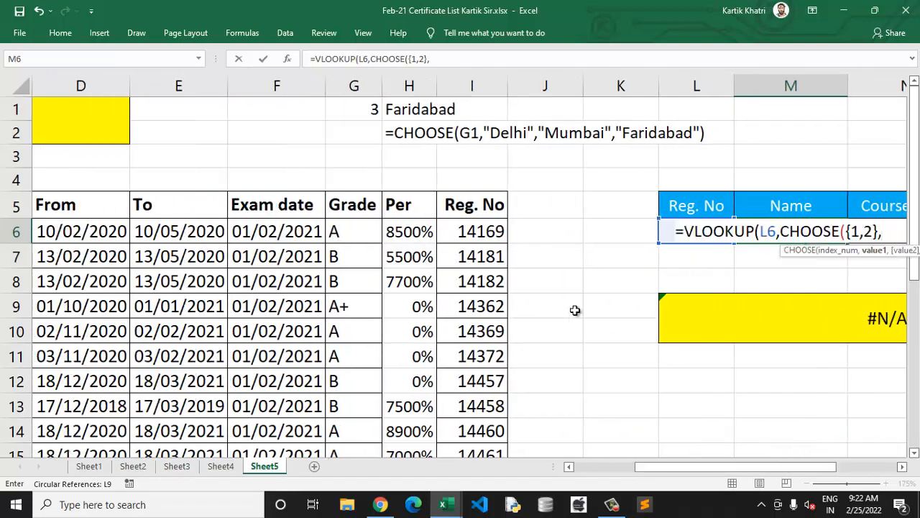
click(489, 230)
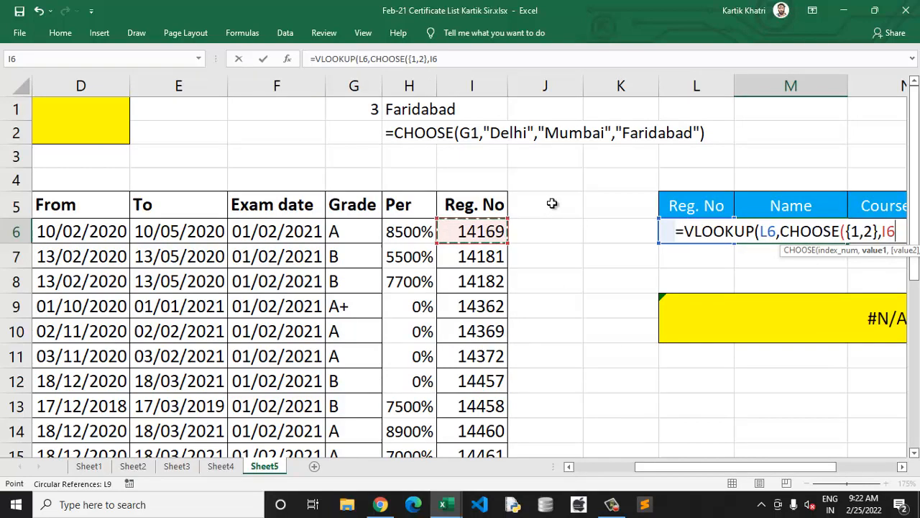
key(ctrl+shift+Down)
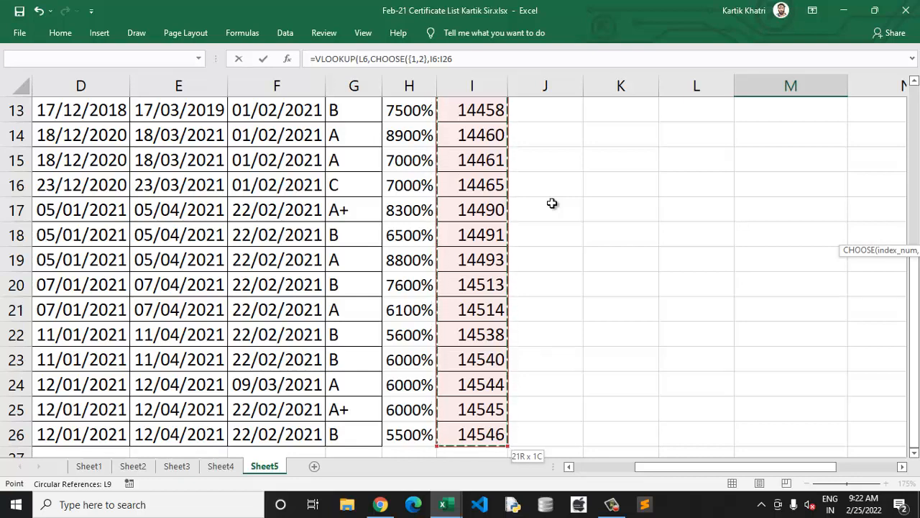
scroll(551, 204, up, 4)
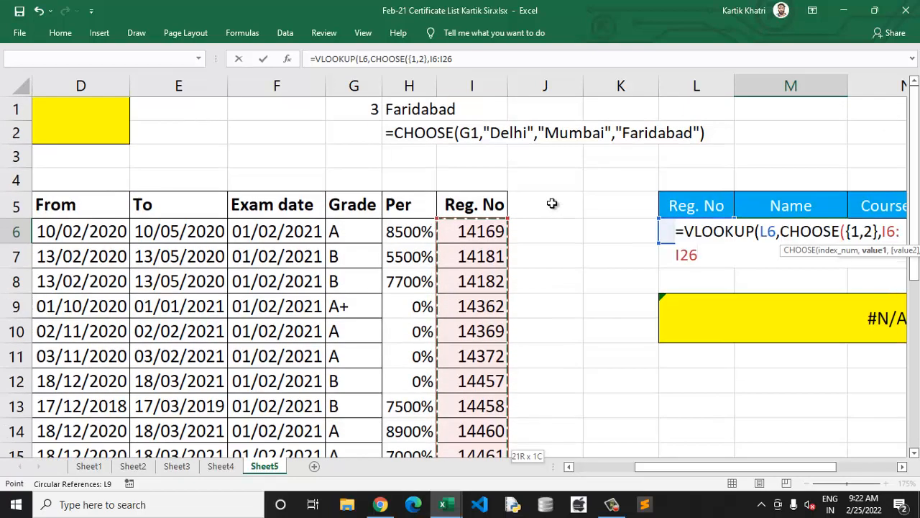
text(,)
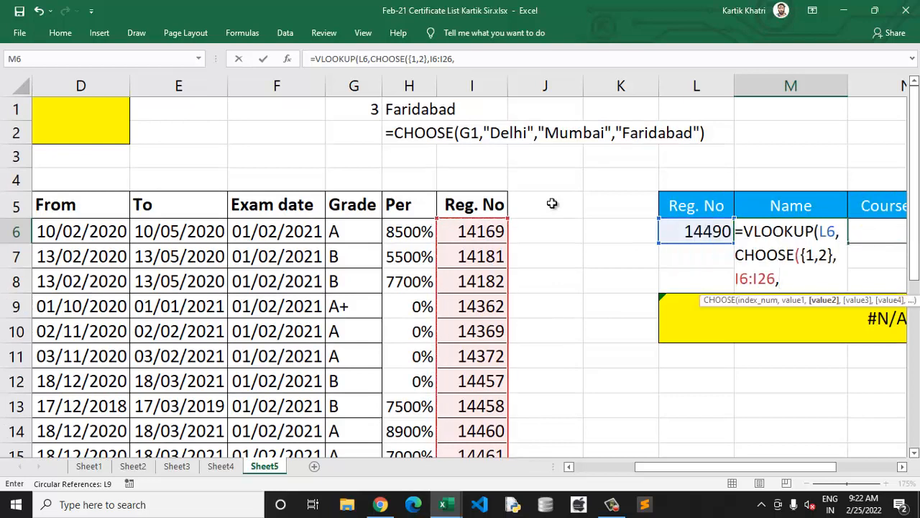
Step: Add the Name range A6:A26 as the second CHOOSE value in the M6 formula
key(Left)
key(Left)
key(Left)
key(Left)
key(Left)
key(Left)
key(Left)
key(Left)
key(Left)
key(Left)
key(Left)
key(Left)
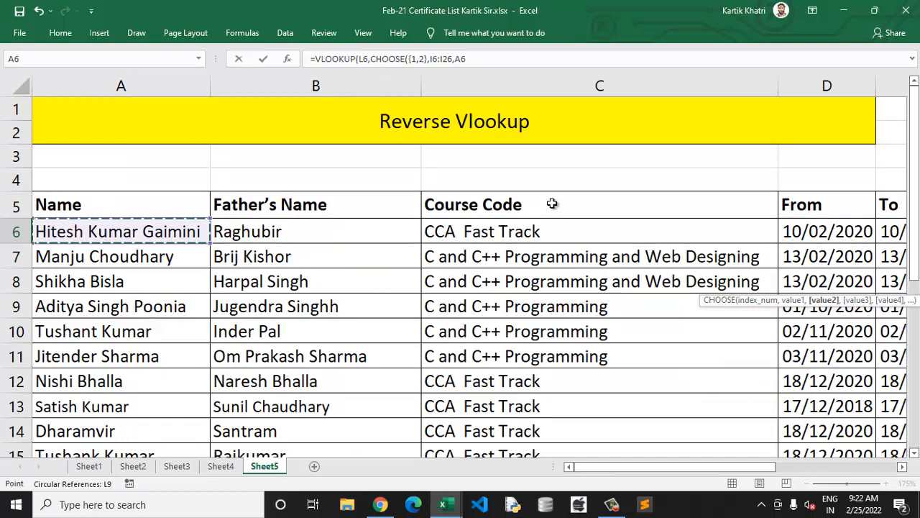
key(ctrl+shift+Down)
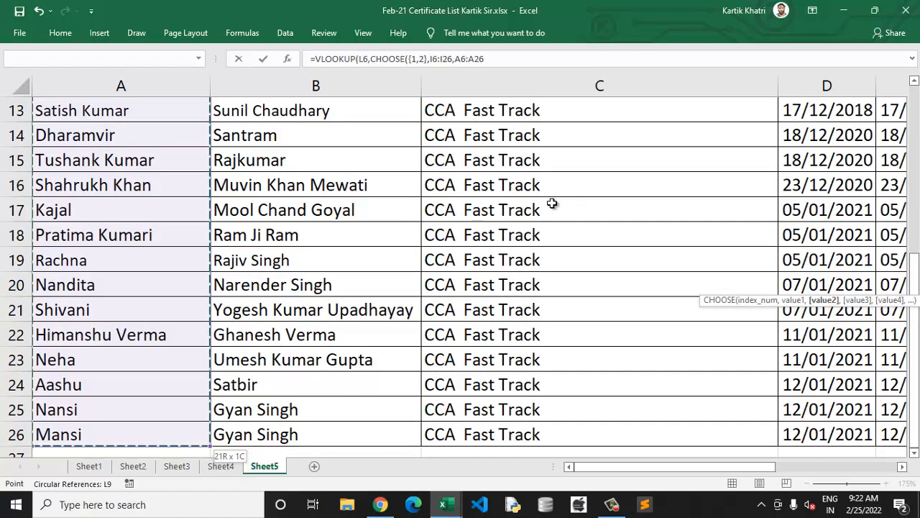
key(ctrl+BackSpace)
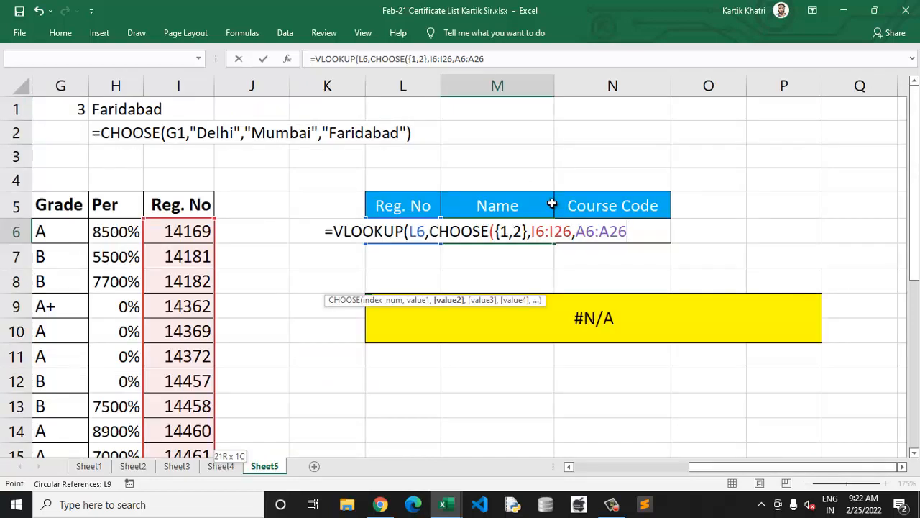
Step: Close the CHOOSE function and complete the M6 formula with column index 2 and range lookup 0
text())
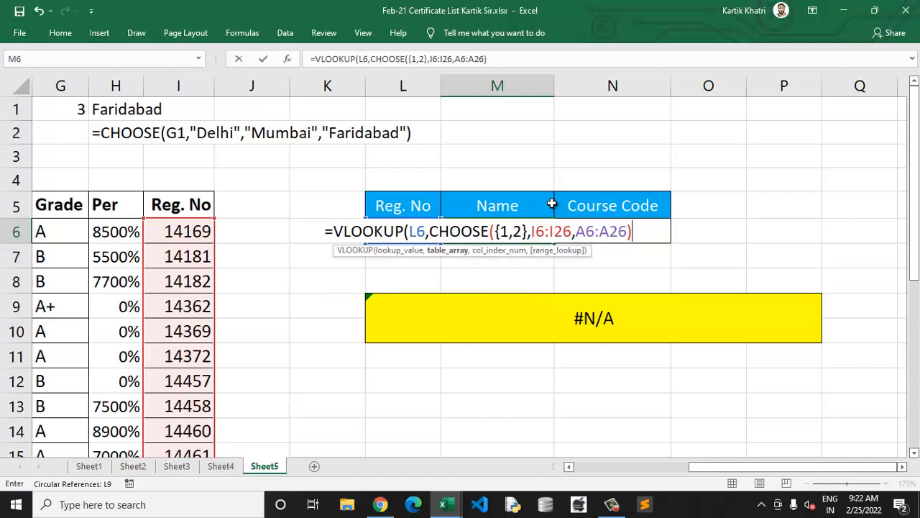
text(,2)
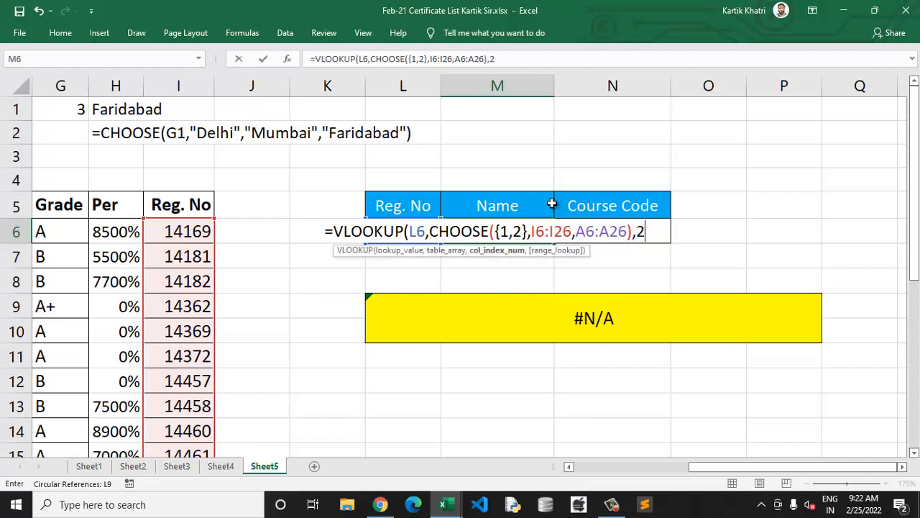
text(,0)
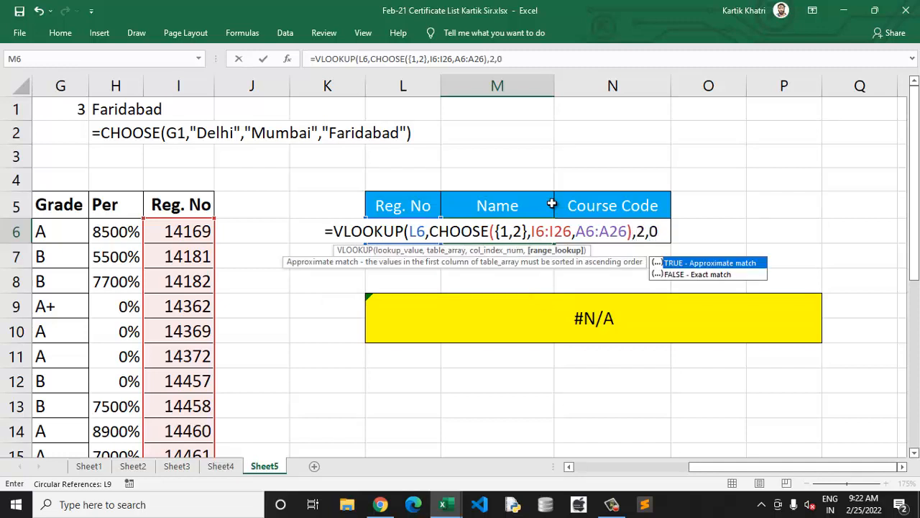
key(Return)
key(Return)
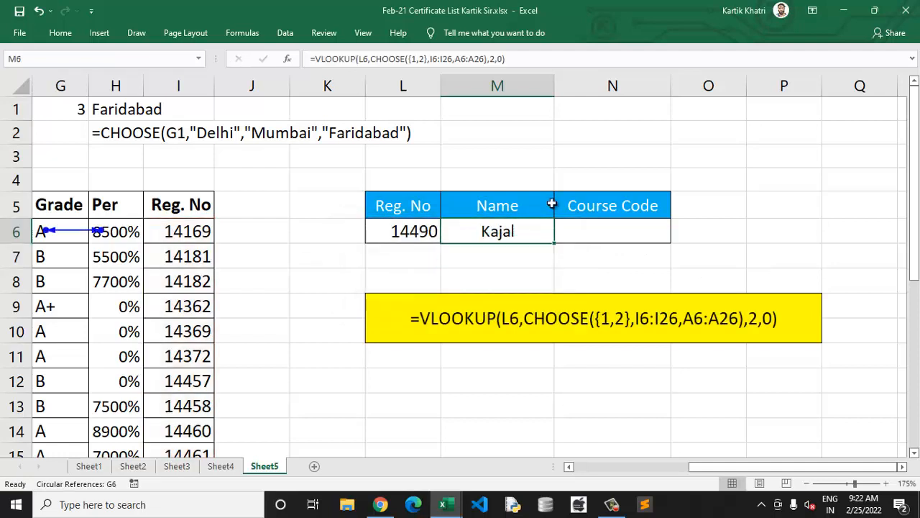
Step: Copy the Reg. No from I6 into L6 and widen column M to fit the full name
key(Left)
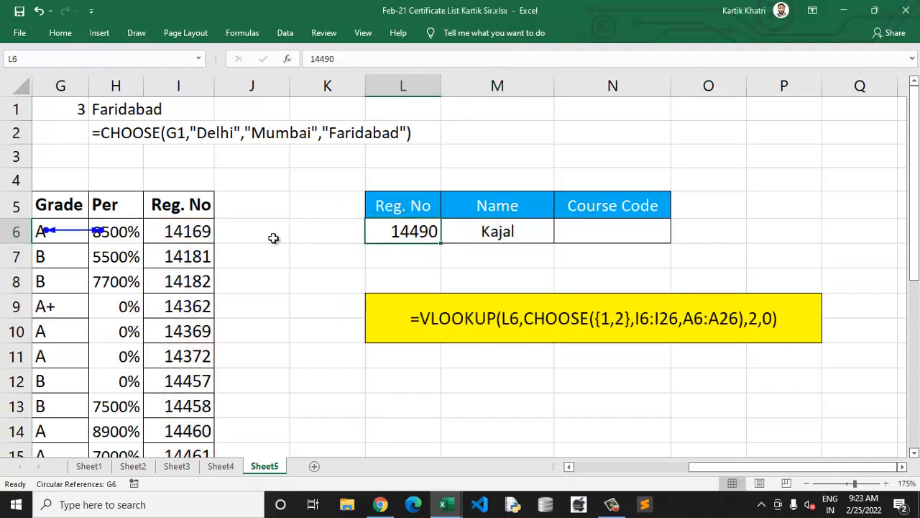
click(194, 231)
key(ctrl+c)
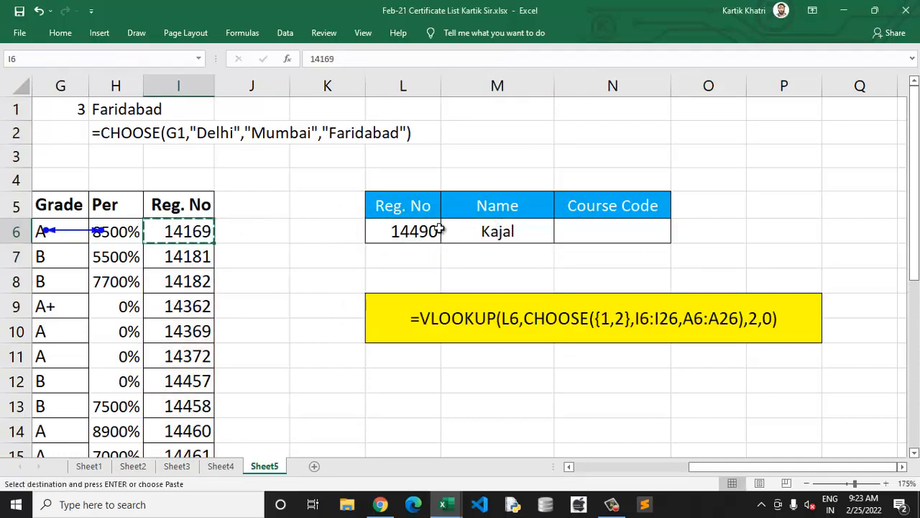
click(432, 231)
key(ctrl+v)
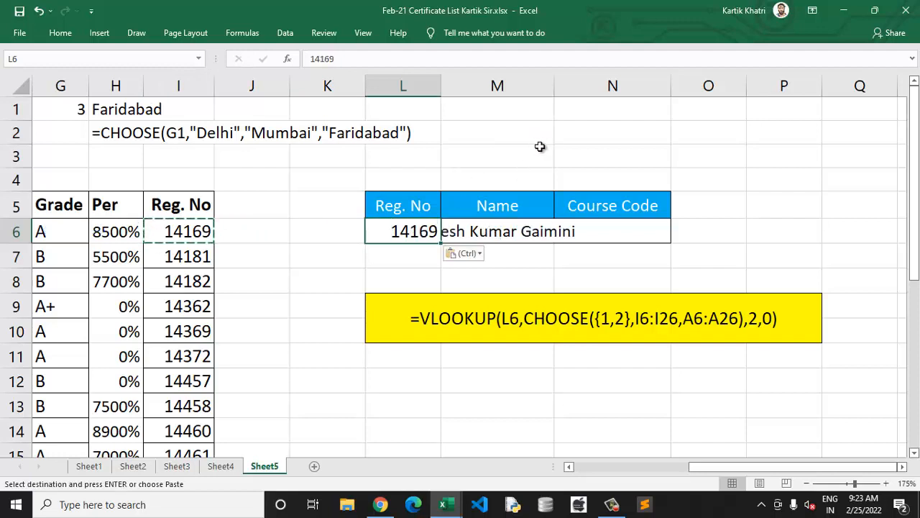
double_click(554, 85)
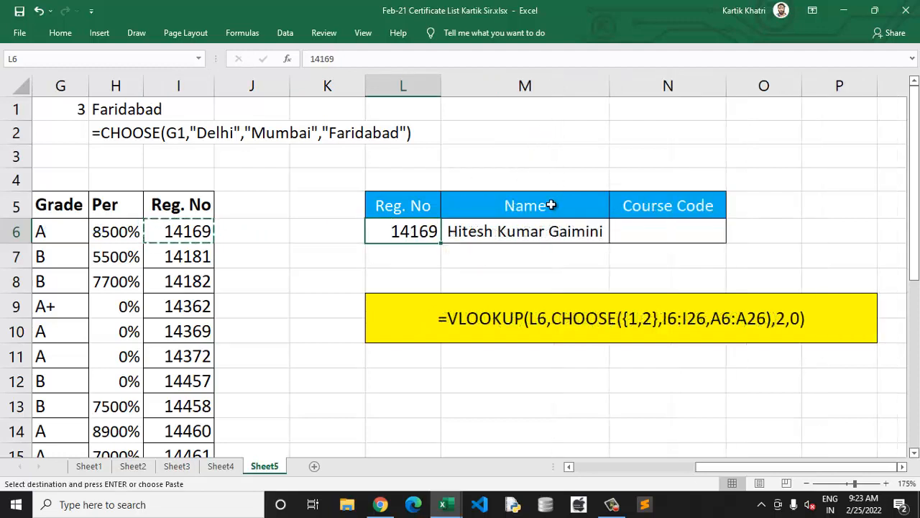
Step: Examine the Reg. No, Name and Course Code cells of the lookup table in row 6
click(558, 227)
click(634, 225)
click(542, 233)
click(428, 230)
click(517, 229)
click(620, 223)
click(528, 230)
click(432, 230)
key(Left)
key(Left)
key(Left)
key(Left)
key(Left)
key(Left)
key(Left)
key(Left)
key(Left)
key(Left)
key(Left)
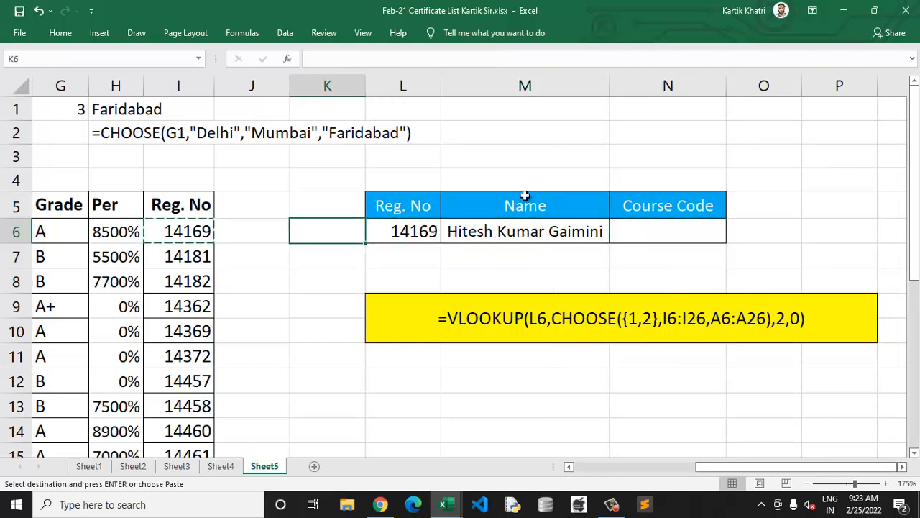
key(Right)
key(Right)
key(Right)
key(Right)
key(Right)
key(Right)
key(Right)
key(Right)
key(Right)
key(Right)
key(Right)
key(Right)
key(Right)
key(Right)
Step: Start a VLOOKUP formula in the Course Code cell N6 with L6 as the lookup value
key(Right)
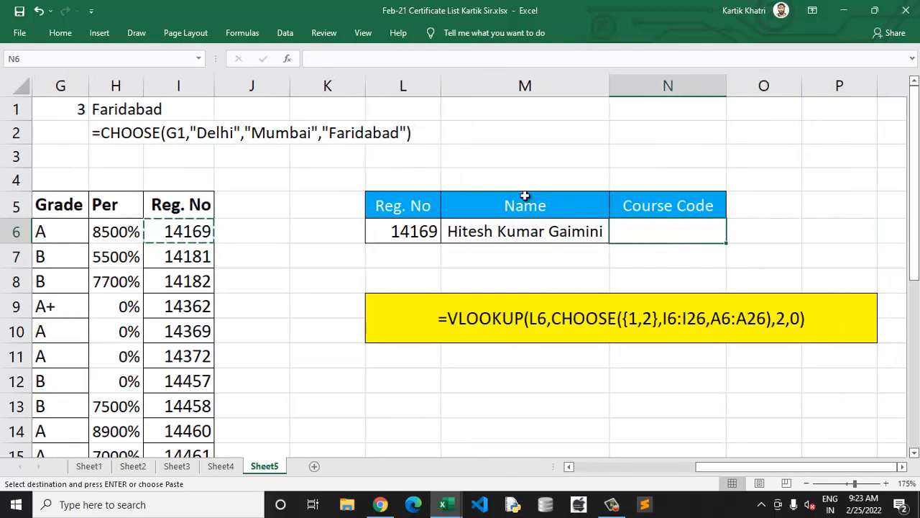
text(=)
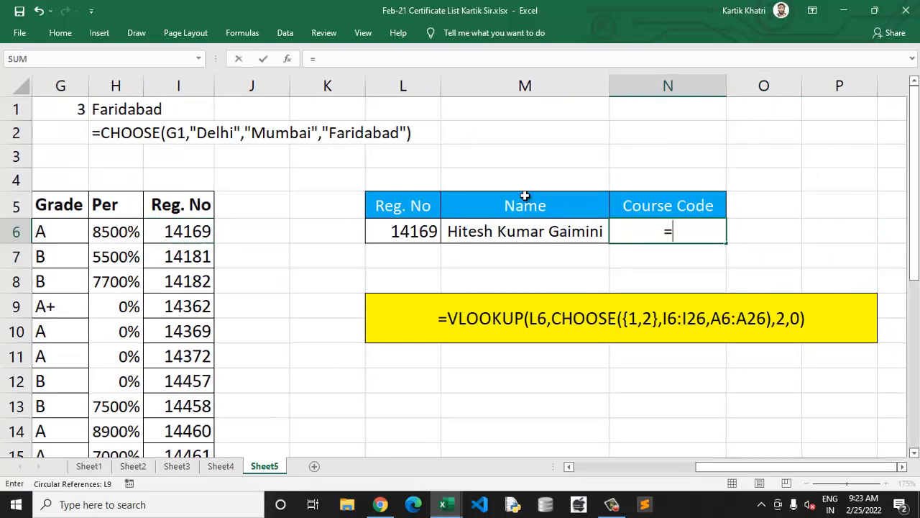
text(vl)
key(Tab)
key(Left)
key(Left)
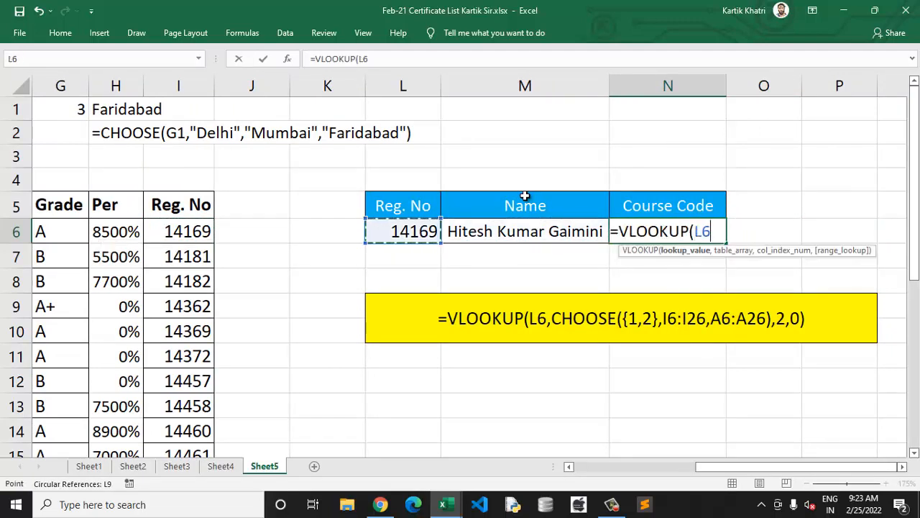
text(,)
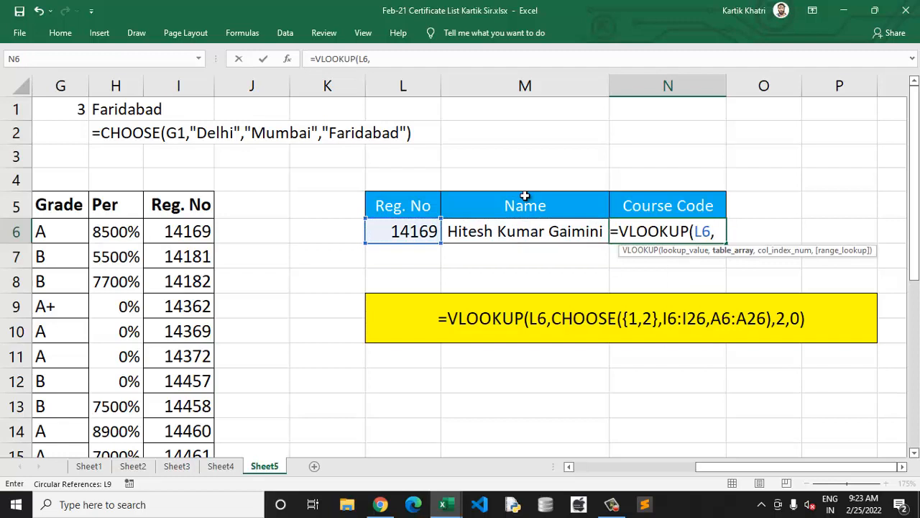
Step: Nest a CHOOSE function as the table array of the N6 formula, with {1,2} as its index number
text(cho)
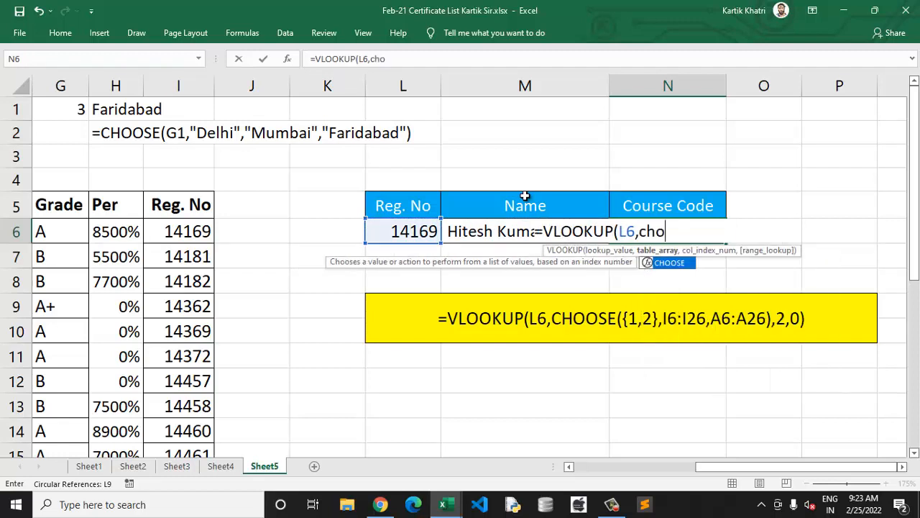
key(Tab)
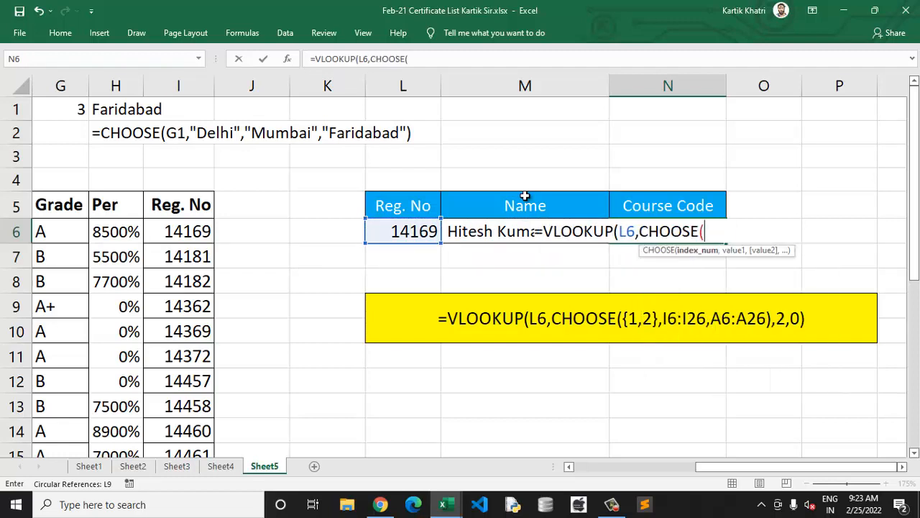
text({1,2})
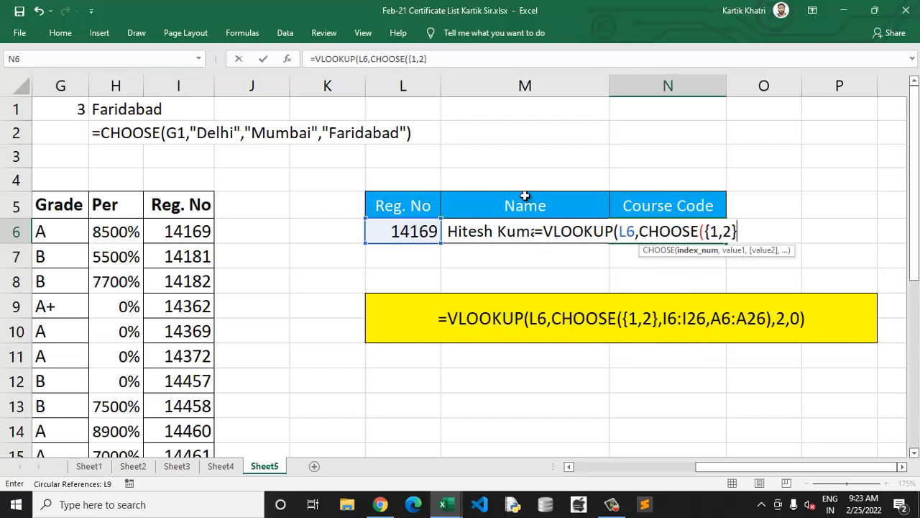
text(,)
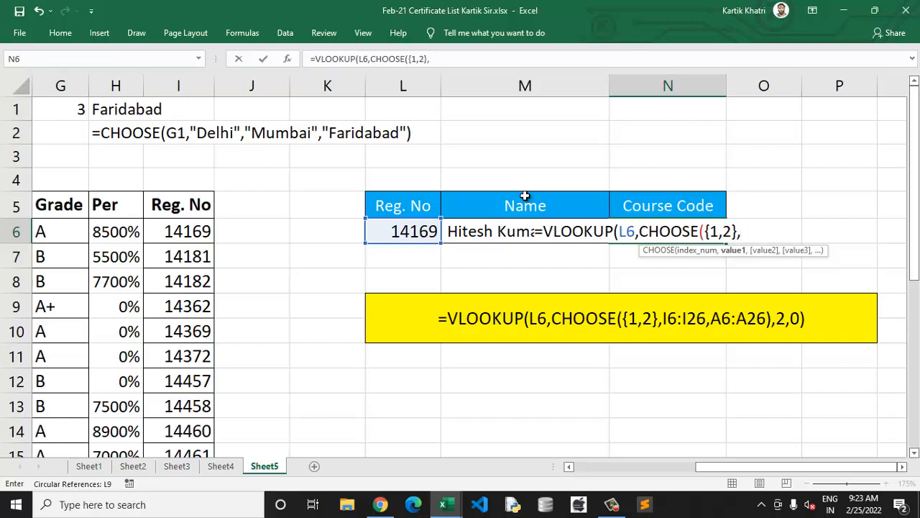
Step: Add the Reg. No range I6:I26 as the first CHOOSE value in the N6 formula
key(Left)
key(Left)
key(Left)
key(Left)
key(Left)
key(Left)
key(Right)
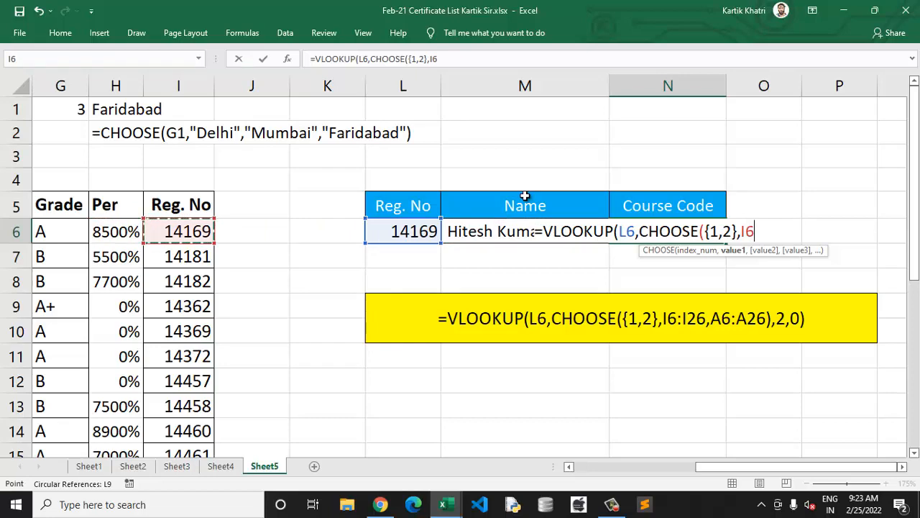
key(ctrl+shift+Down)
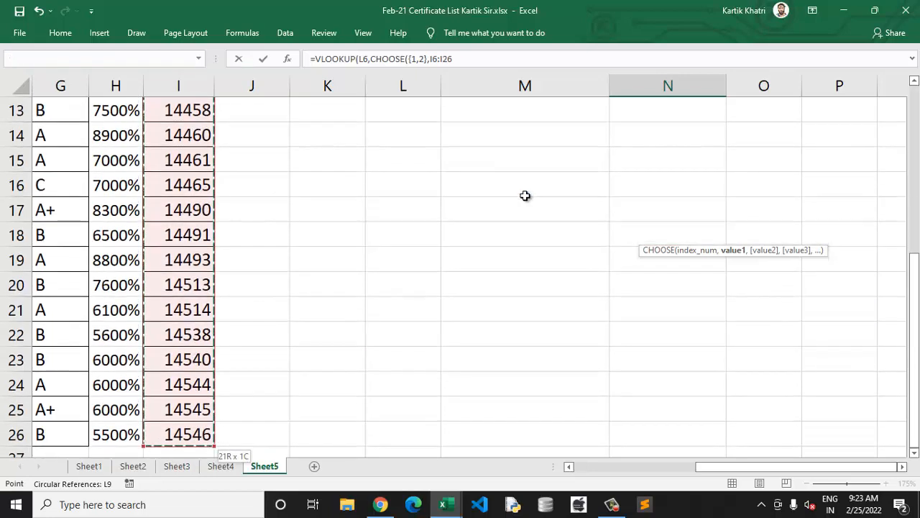
scroll(525, 196, up, 4)
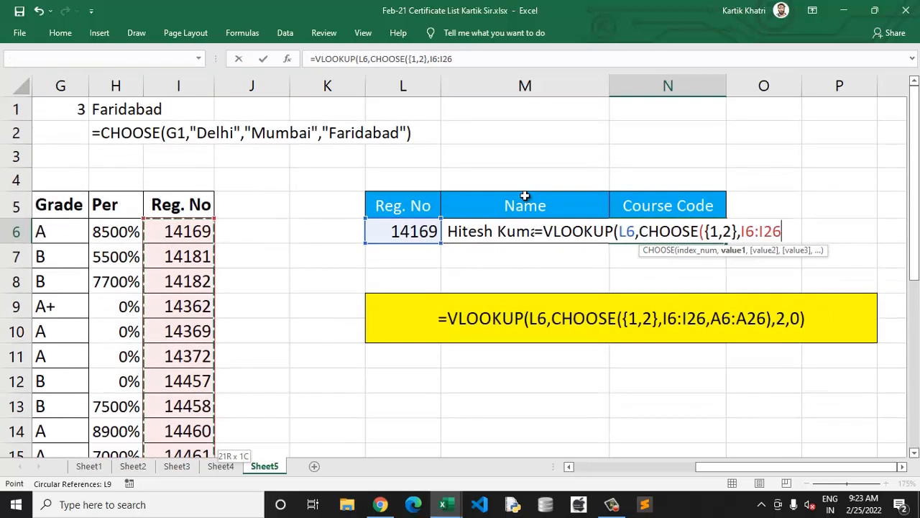
Step: Add the Course Code range C6:C26 as the second CHOOSE value in the N6 formula
text(,)
key(Left)
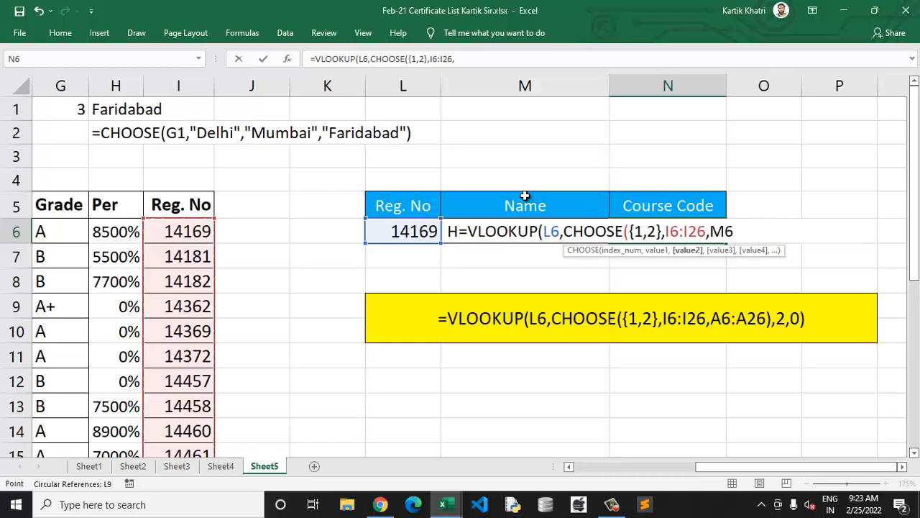
key(Left)
key(Left)
key(Left)
key(Left)
key(Left)
key(Left)
key(Left)
key(Left)
key(Left)
key(Left)
key(Left)
key(Left)
key(Right)
key(Right)
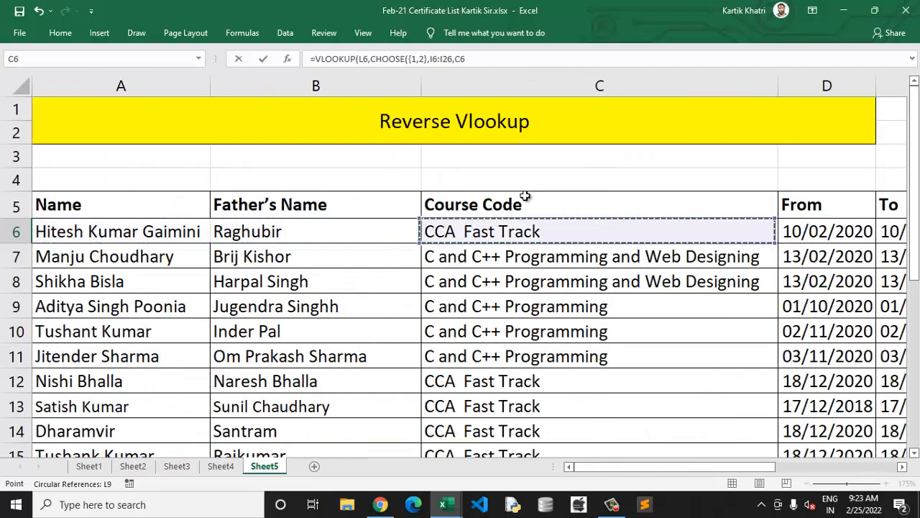
key(ctrl+shift+Down)
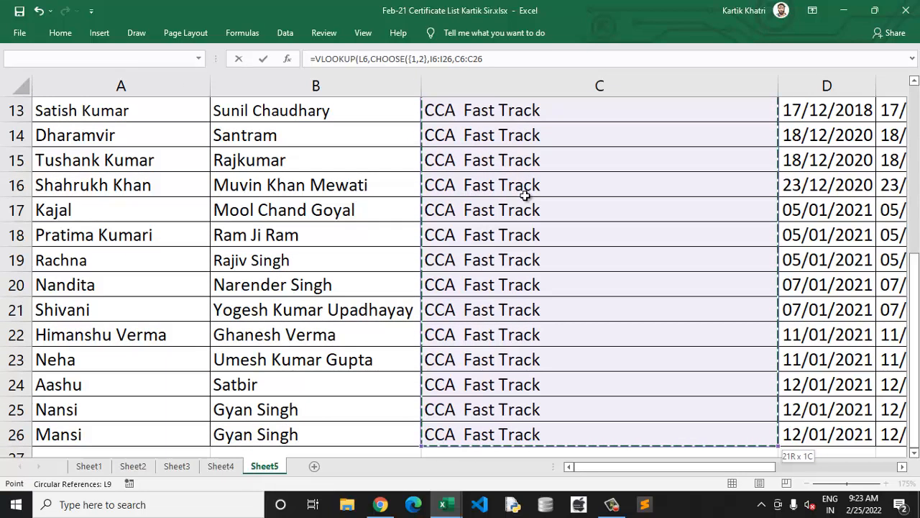
key(ctrl+BackSpace)
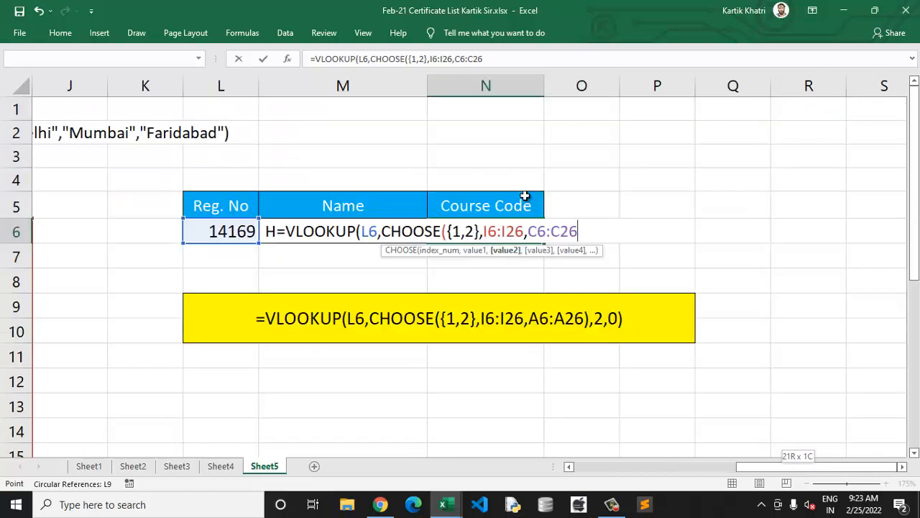
Step: Close the CHOOSE function and complete the N6 formula with column index 2 and range lookup 0
text(),2)
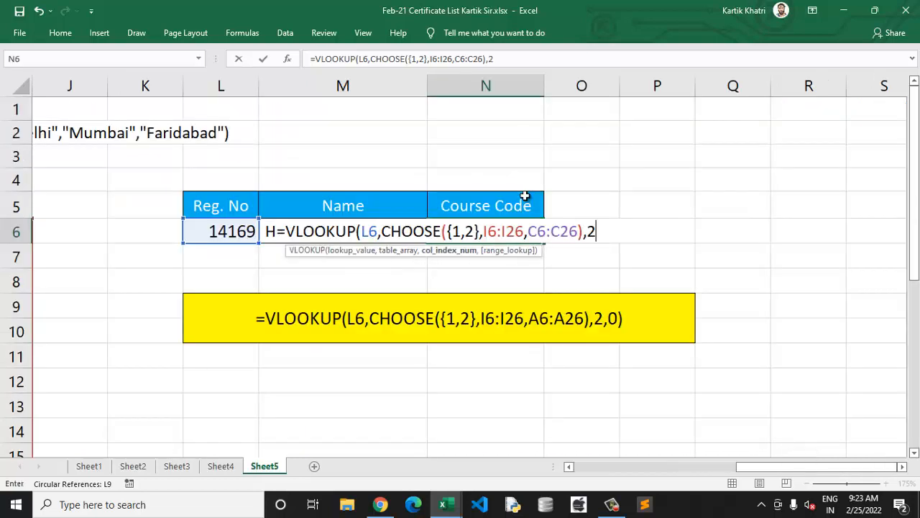
text(,0)
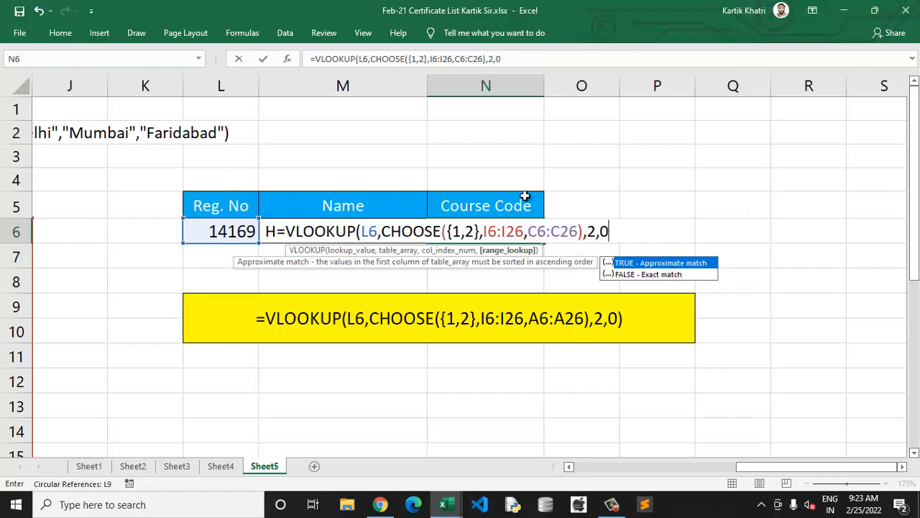
key(Return)
key(Return)
key(Up)
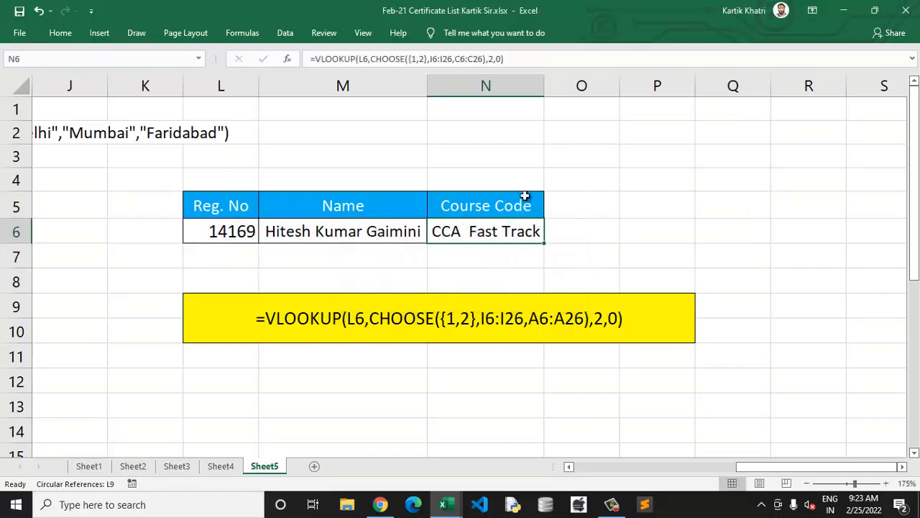
Step: Replace the Reg. No in L6 with the one listed in I8 and widen column N to fit the full course name
key(Left)
key(Left)
key(Left)
key(Left)
key(Left)
key(Left)
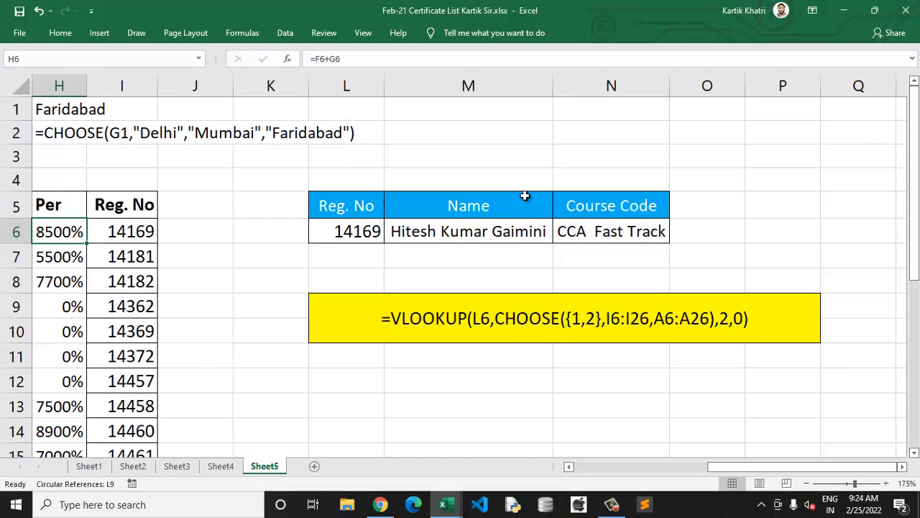
key(Right)
key(Down)
key(Down)
key(Right)
key(Right)
key(Up)
key(Right)
key(Right)
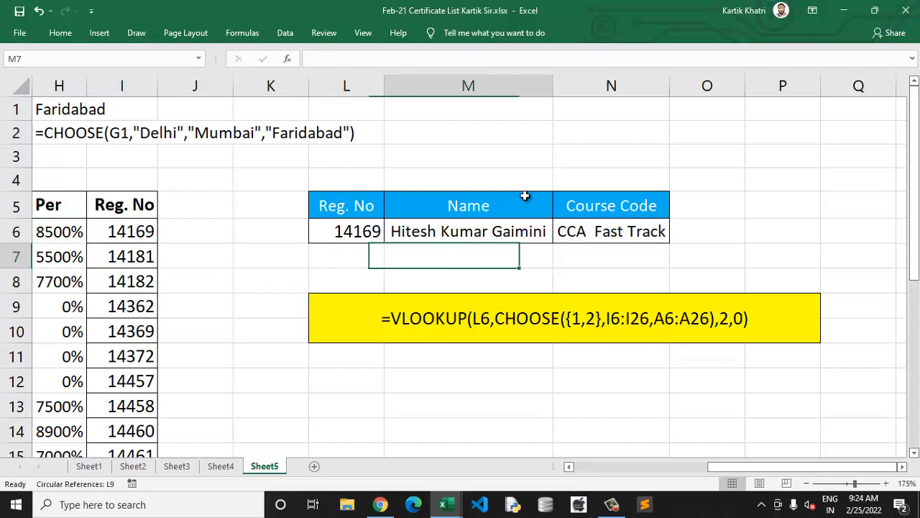
key(Up)
key(Left)
text(1)
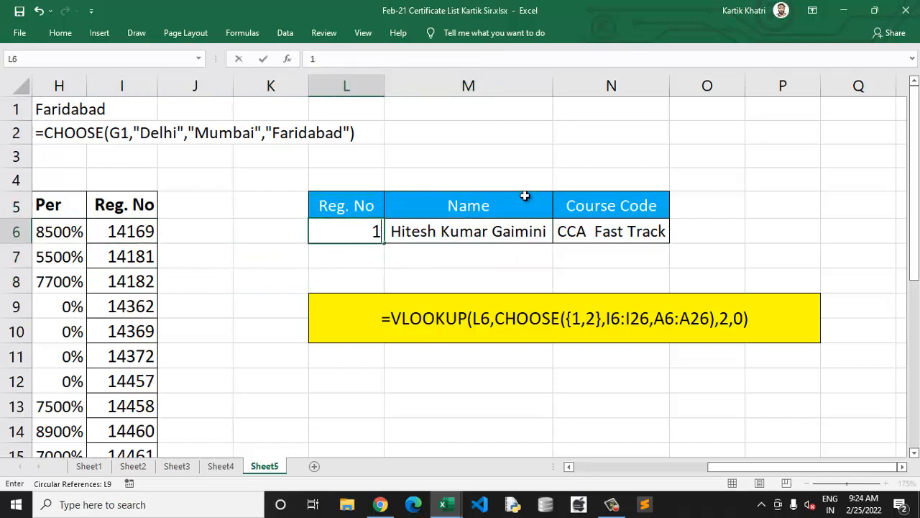
text(4182)
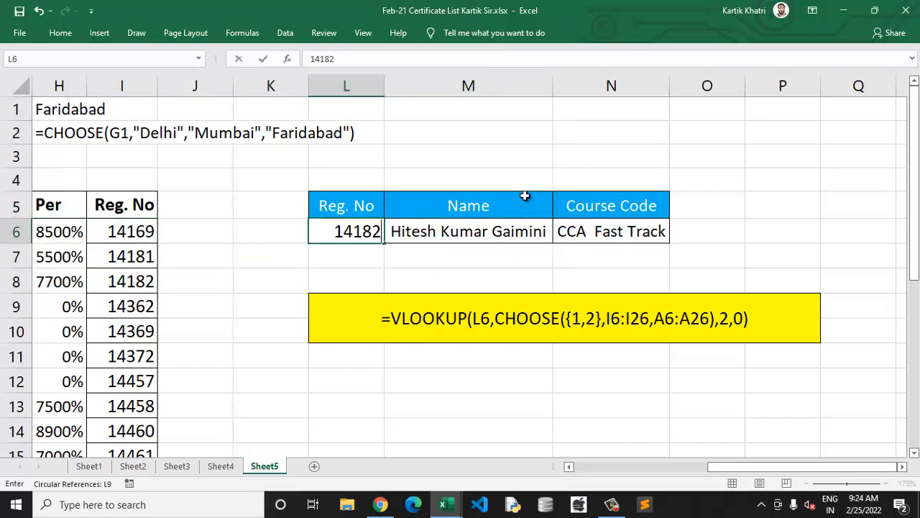
key(Return)
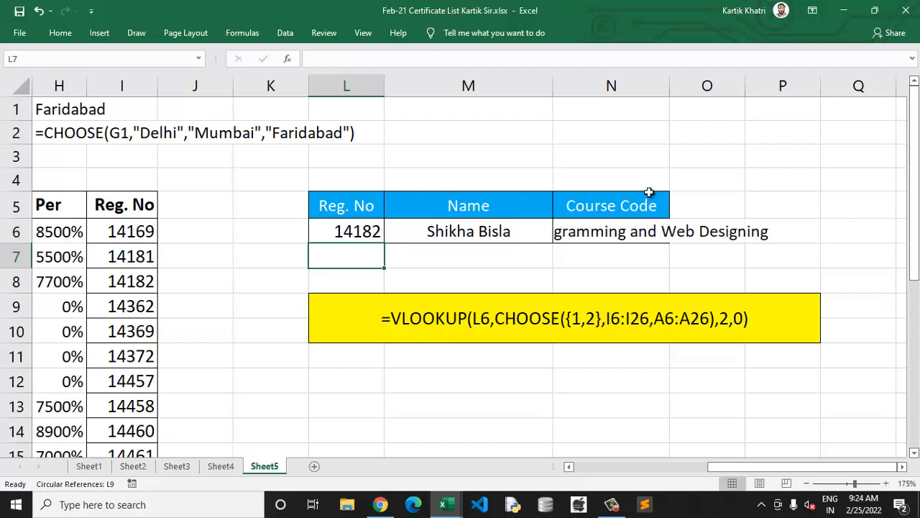
double_click(670, 85)
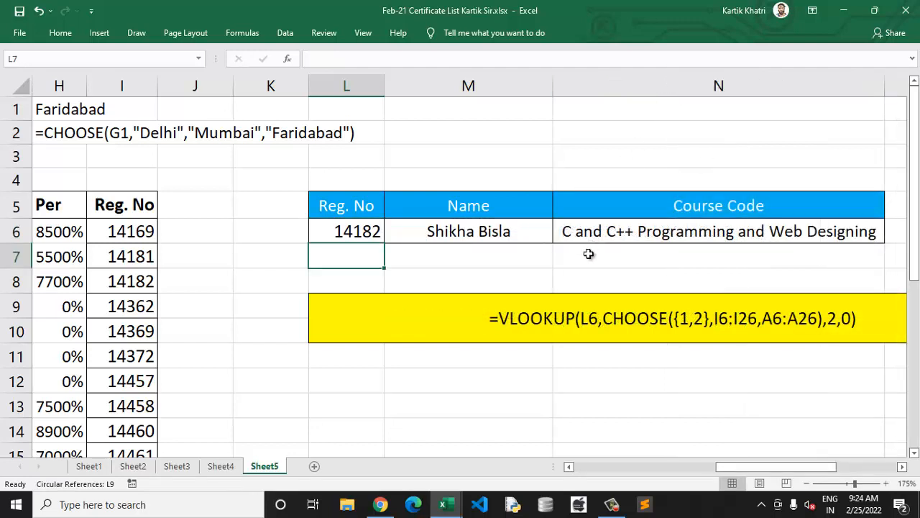